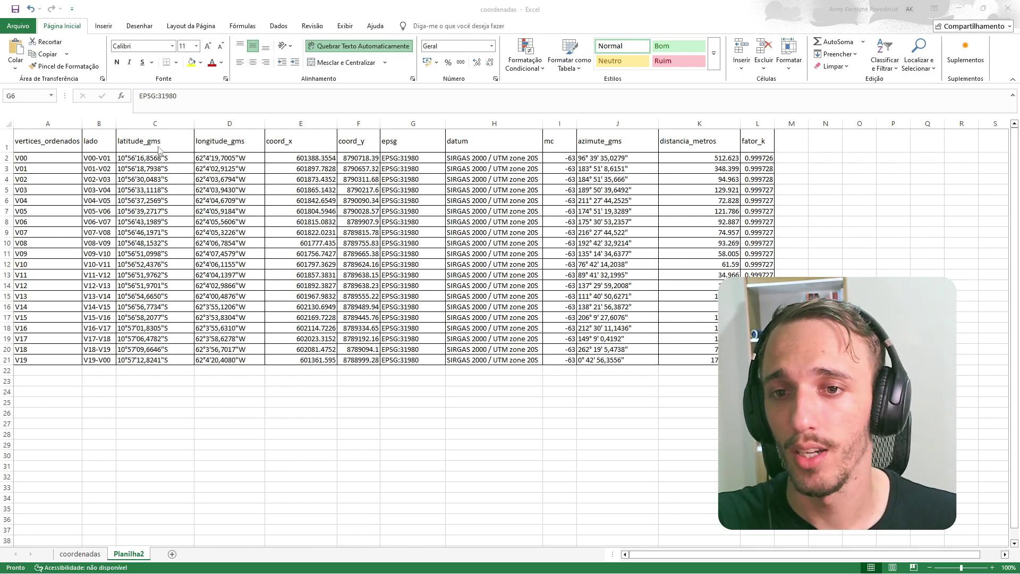
Switch to Excel and autofit the width of the lado column in the coordinates table
key(alt+Tab)
click(224, 141)
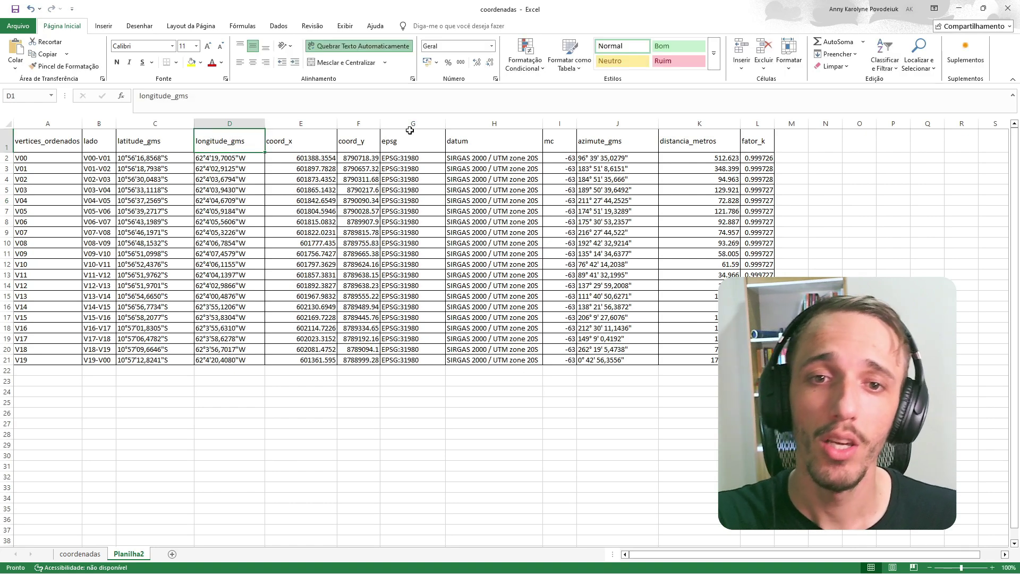
drag(311, 142, 346, 141)
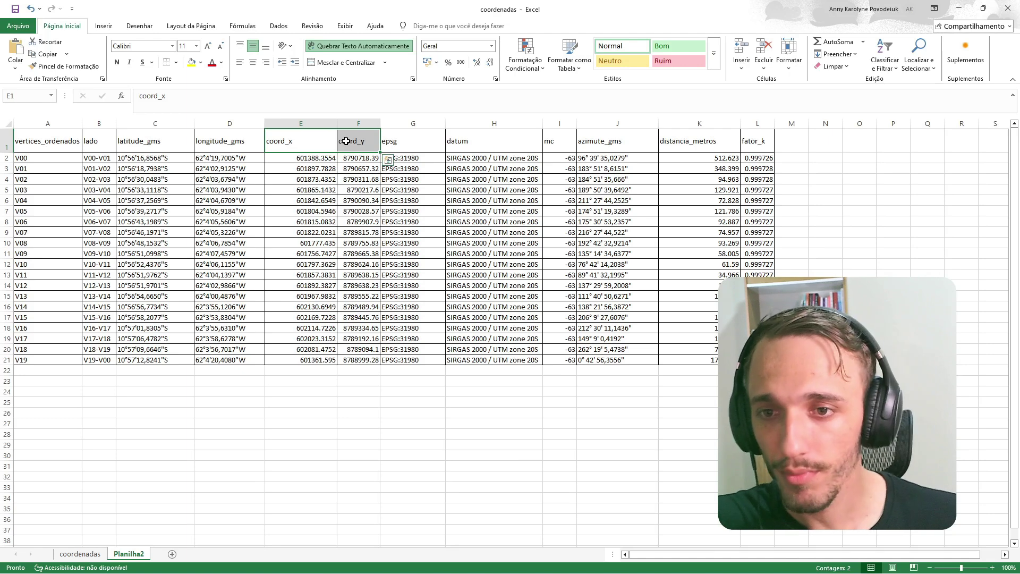
double_click(116, 123)
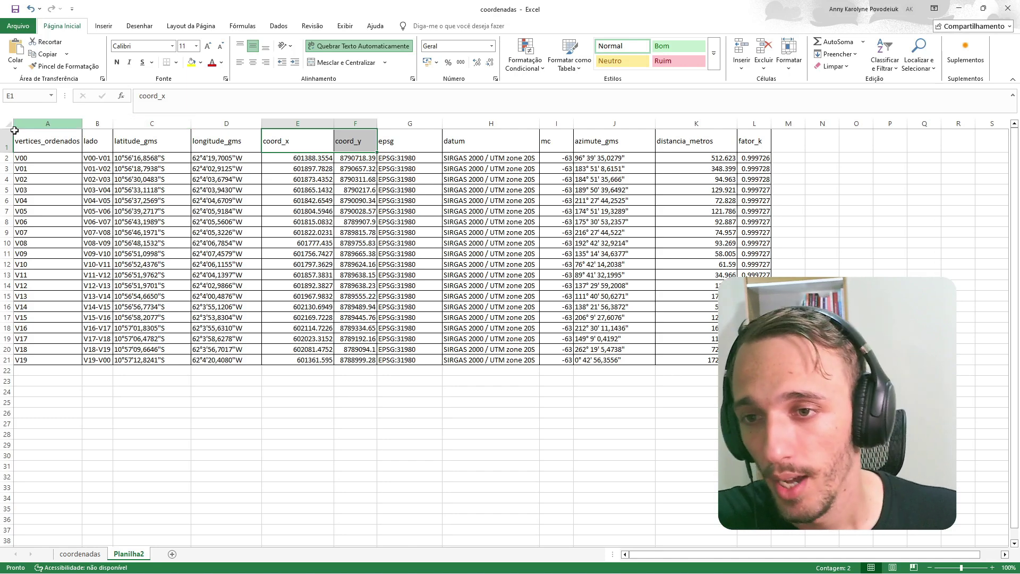
Insert an empty row above the header row of the coordinates table
drag(259, 143, 401, 144)
click(8, 157)
click(7, 147)
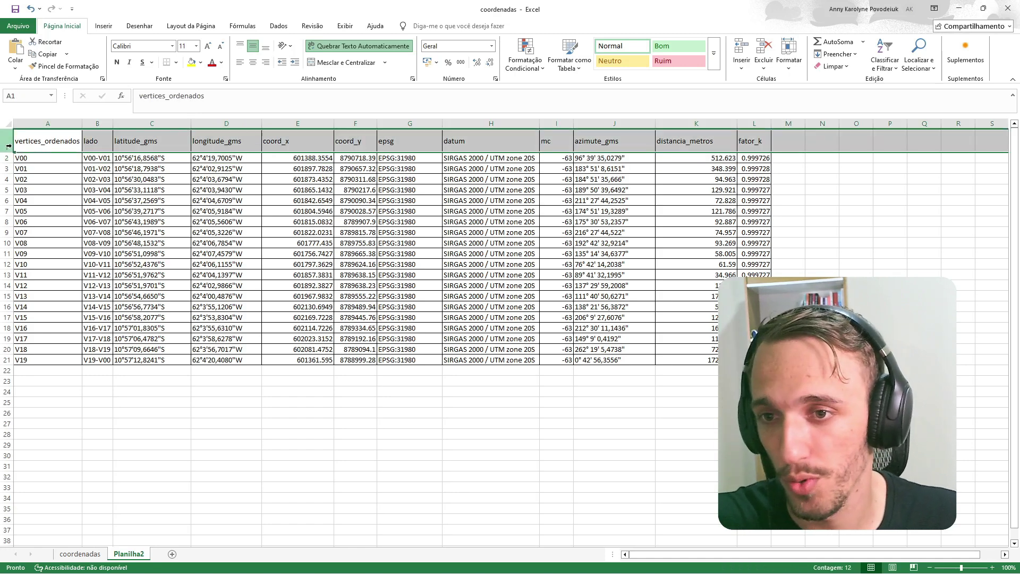
right_click(9, 147)
click(52, 240)
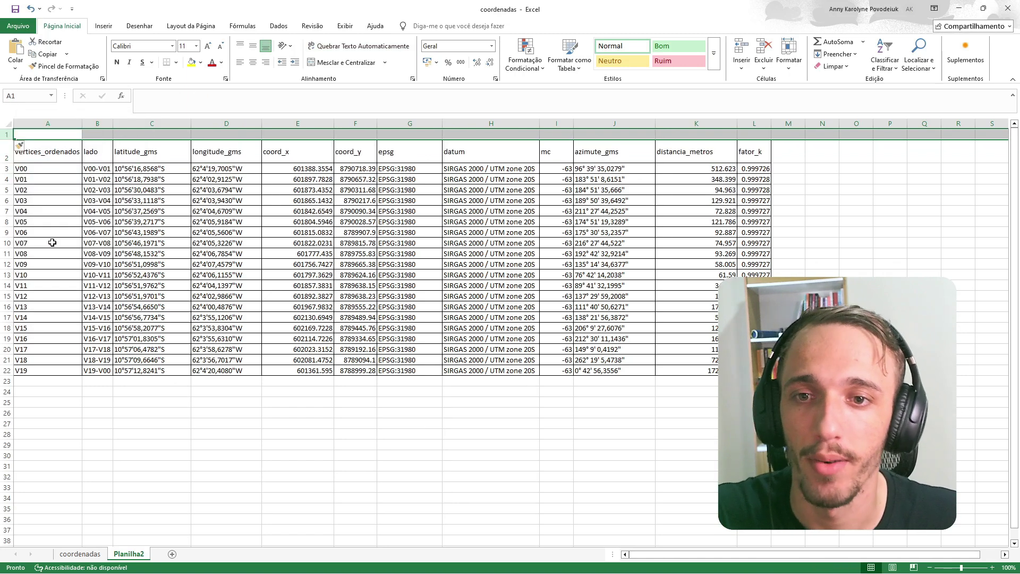
Insert a blank row between the headers and the V00 record, and delete the blank row above the headers
click(8, 169)
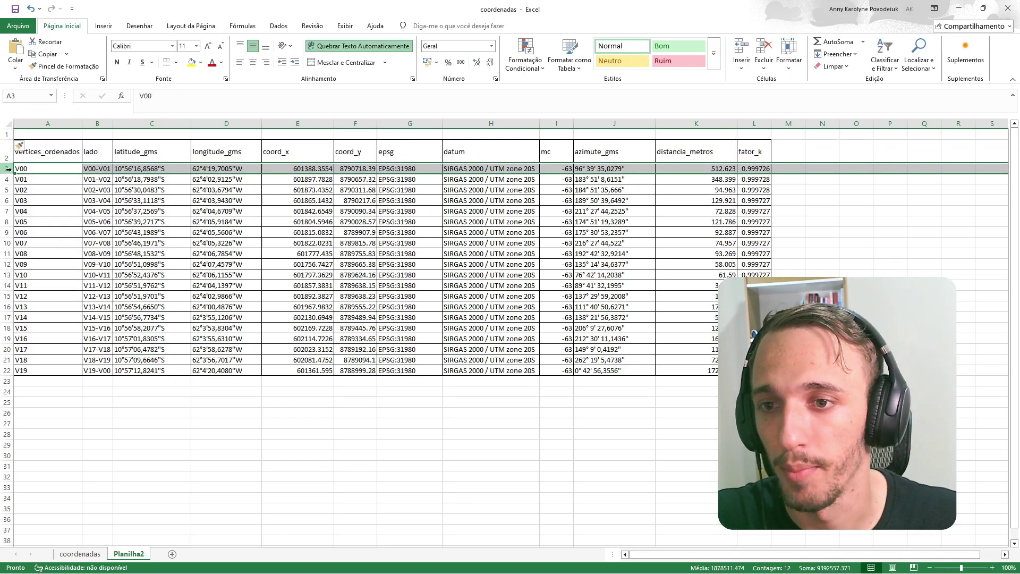
right_click(8, 169)
click(50, 261)
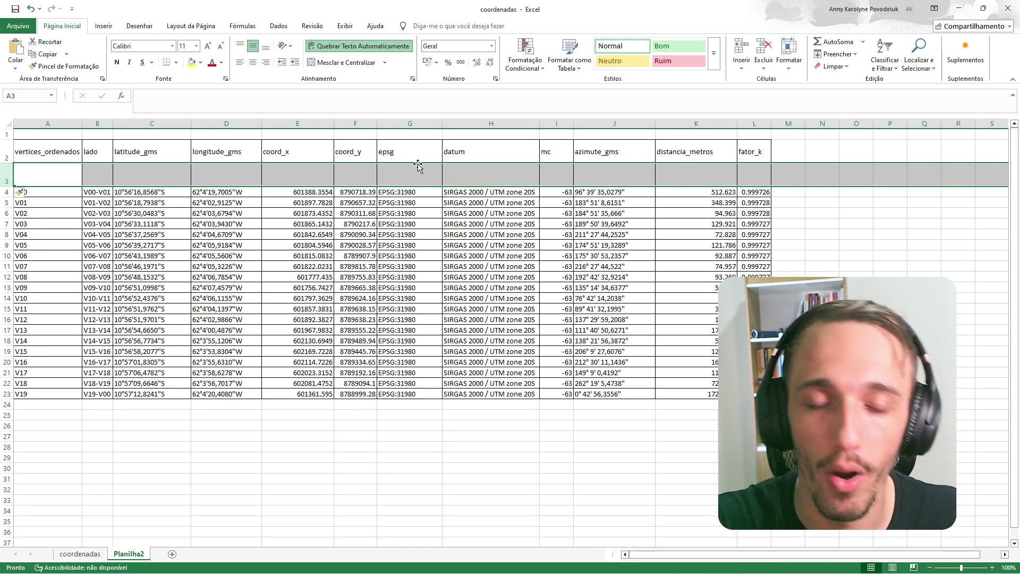
click(8, 134)
right_click(8, 135)
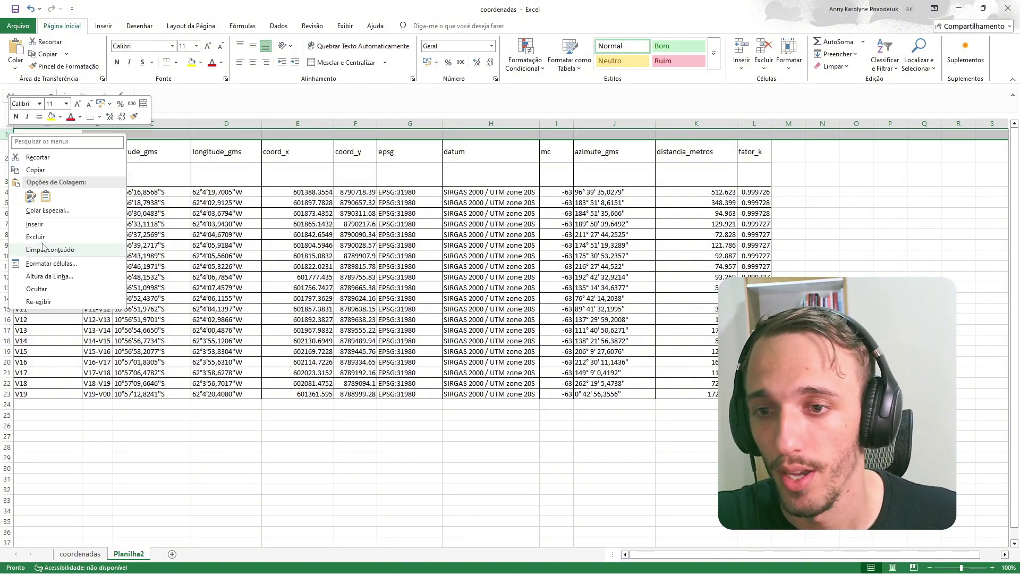
click(46, 237)
Merge and center cells C2:F2 below the coordinate headers and enter COORDENADAS as their title
click(338, 160)
drag(258, 159, 396, 164)
click(247, 163)
drag(151, 164, 353, 163)
click(348, 62)
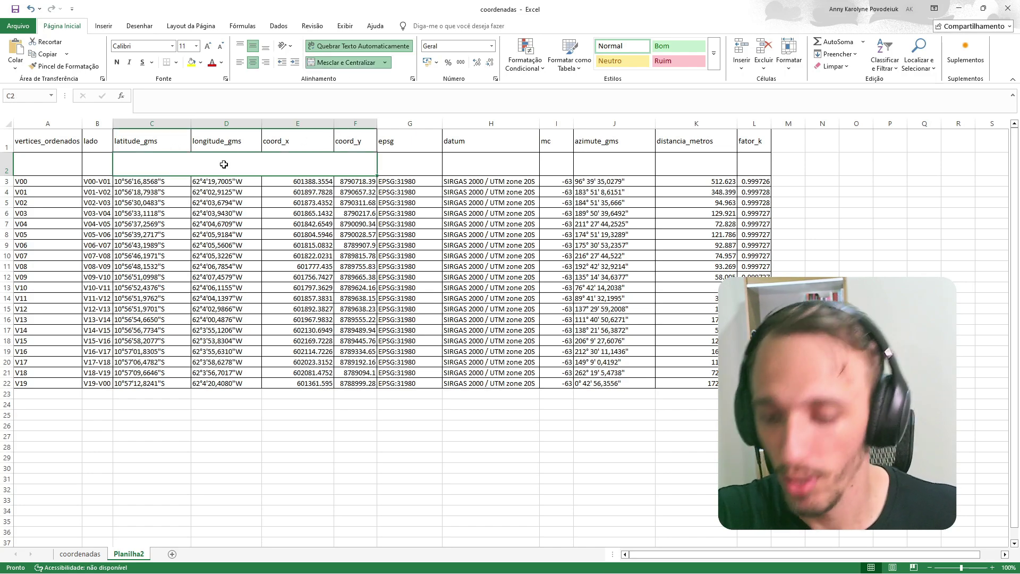
text(COORDENADAS)
key(Return)
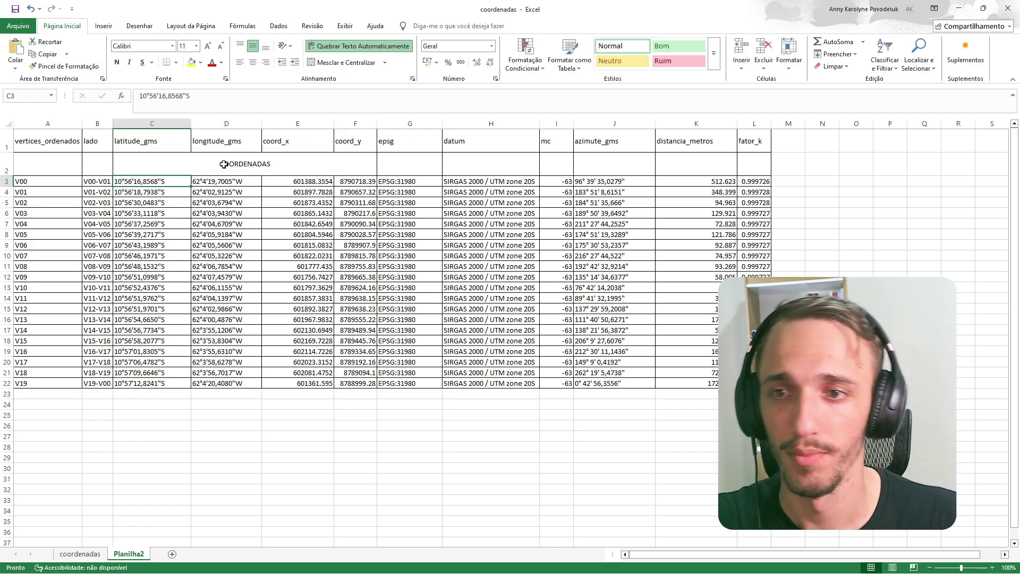
Undo the COORDENADAS title, the cell merge and the row insertions and deletion
click(58, 161)
click(332, 166)
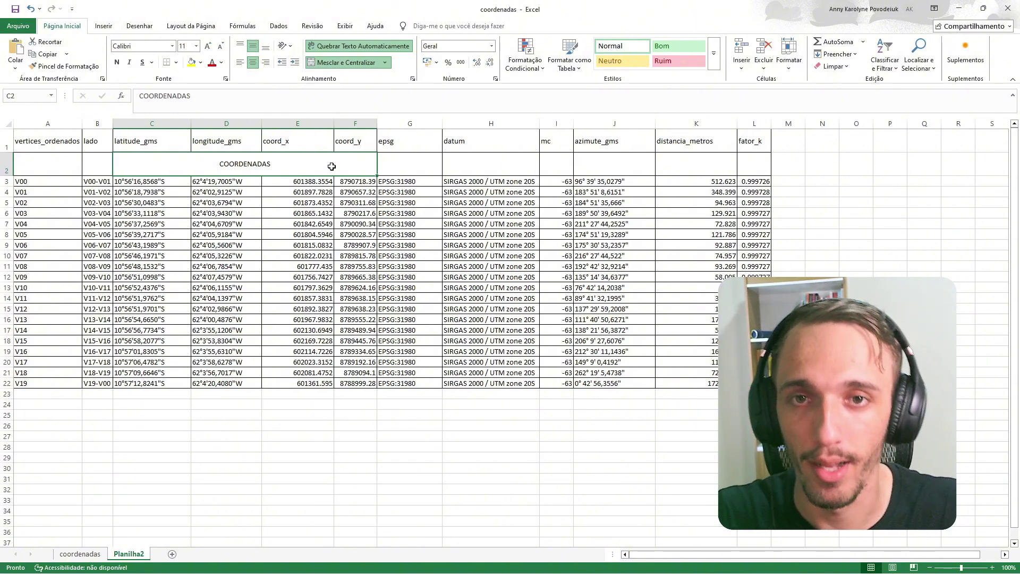
key(ctrl+z)
key(ctrl+z)
key(ctrl+z)
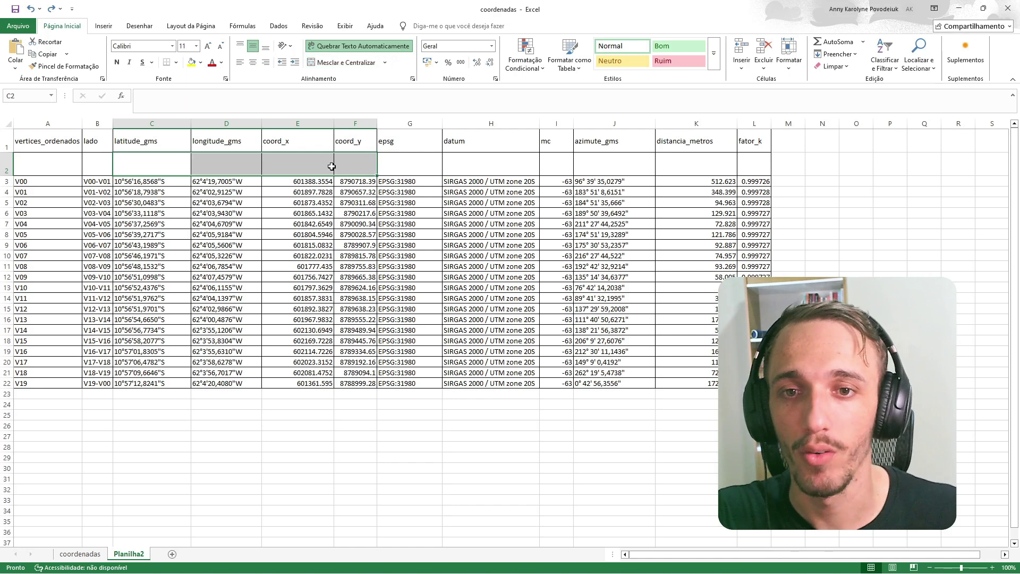
key(ctrl+z)
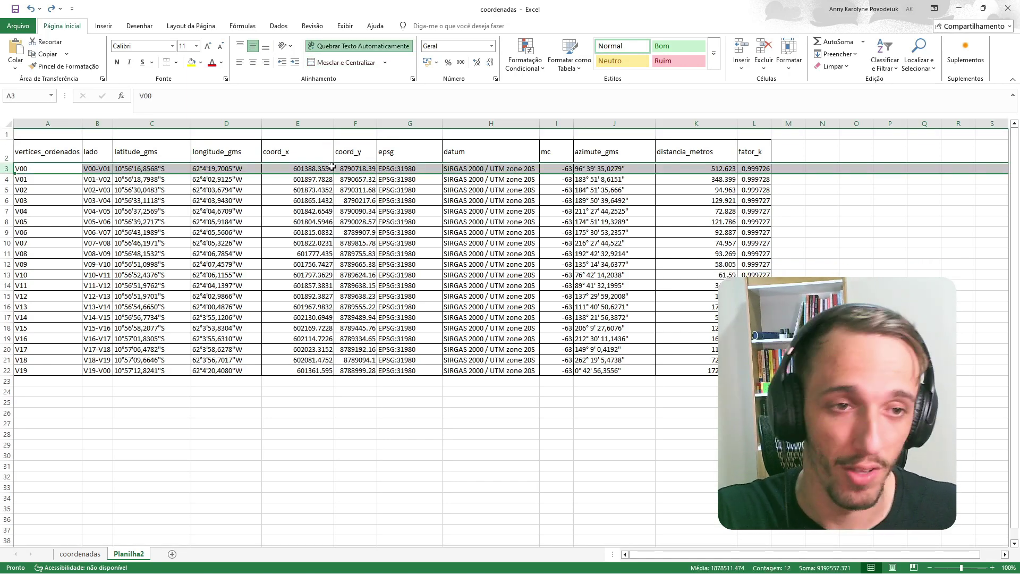
key(ctrl+z)
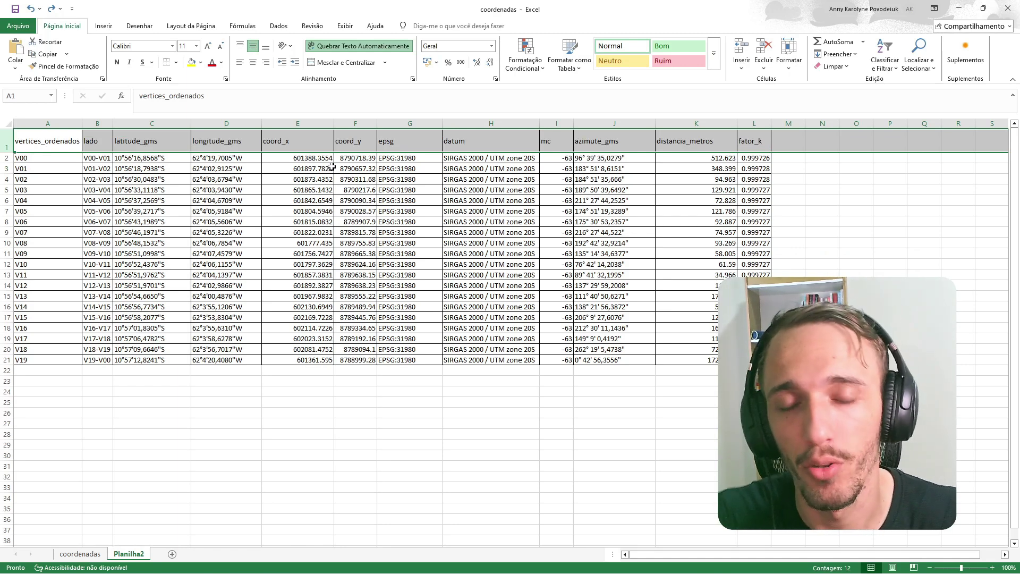
Examine the azimuth, distance, central meridian, side, vertex and coordinate columns of the table
drag(615, 232, 615, 243)
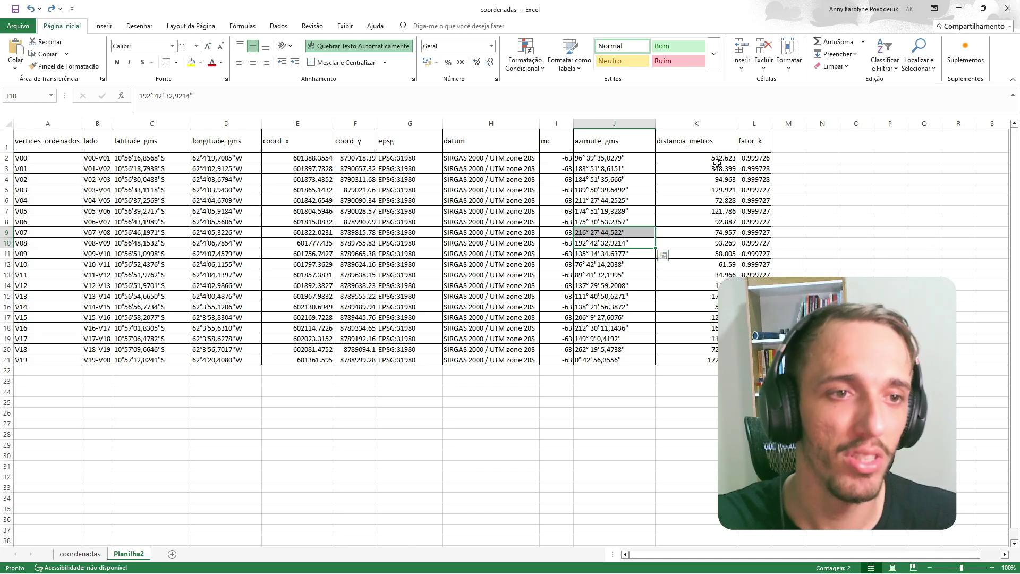
drag(724, 166, 722, 189)
click(778, 124)
click(750, 242)
drag(577, 167, 611, 216)
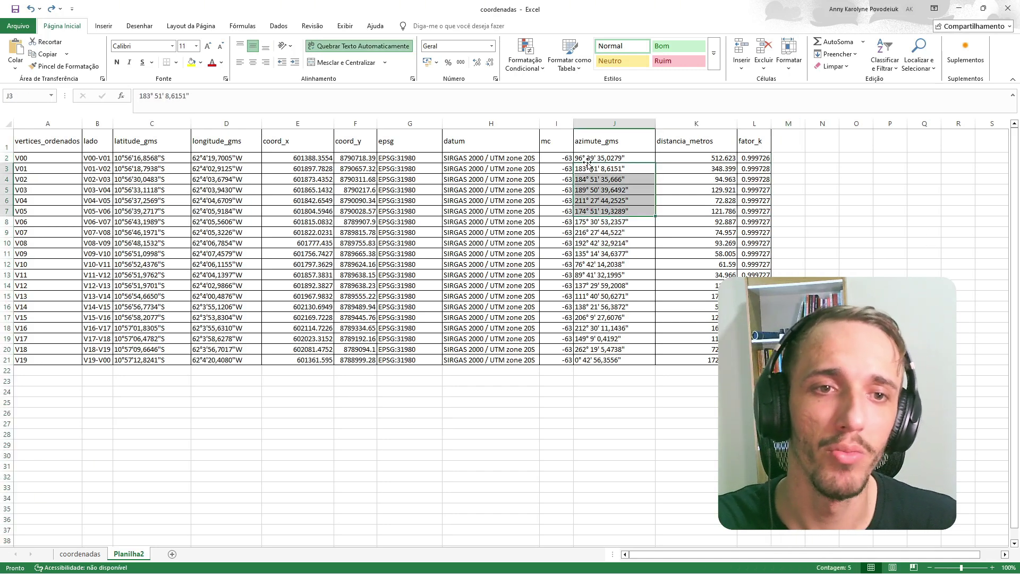
drag(548, 141, 558, 221)
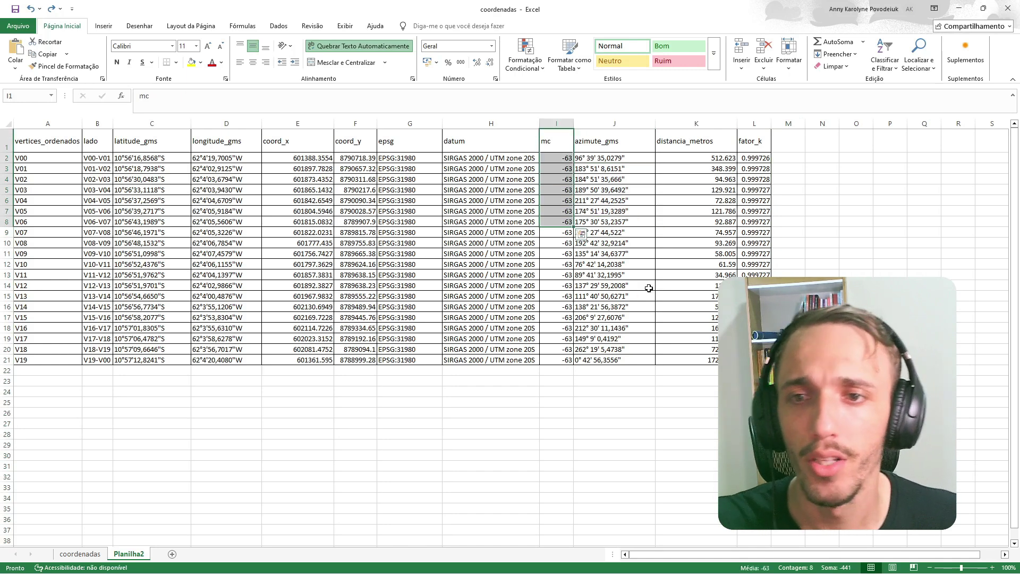
drag(97, 158, 97, 233)
drag(64, 160, 65, 251)
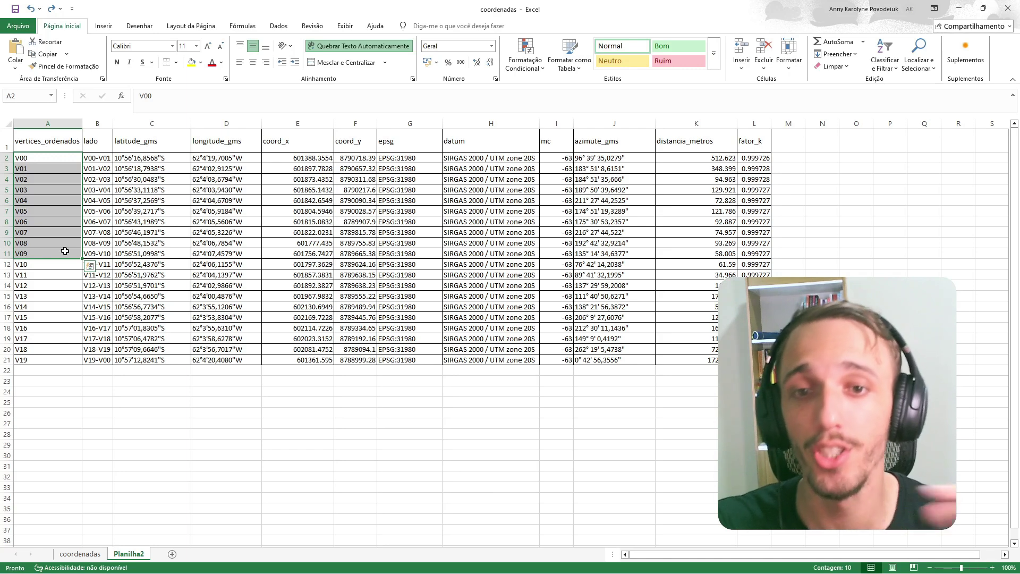
drag(215, 145, 346, 144)
click(346, 144)
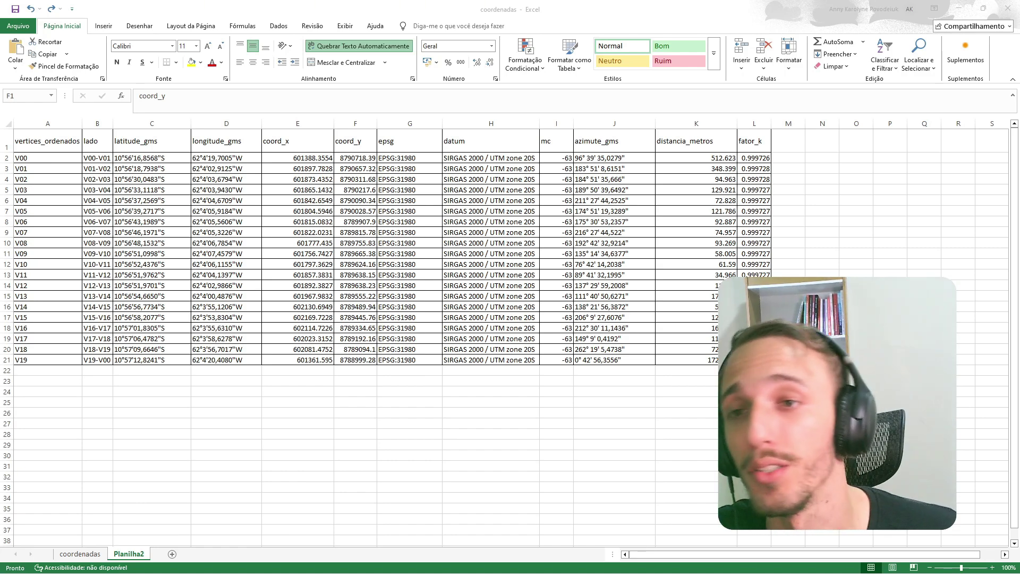
Try to save the sheet to Downloads as coordenadas with the type CSV (separado por vírgulas)
click(421, 335)
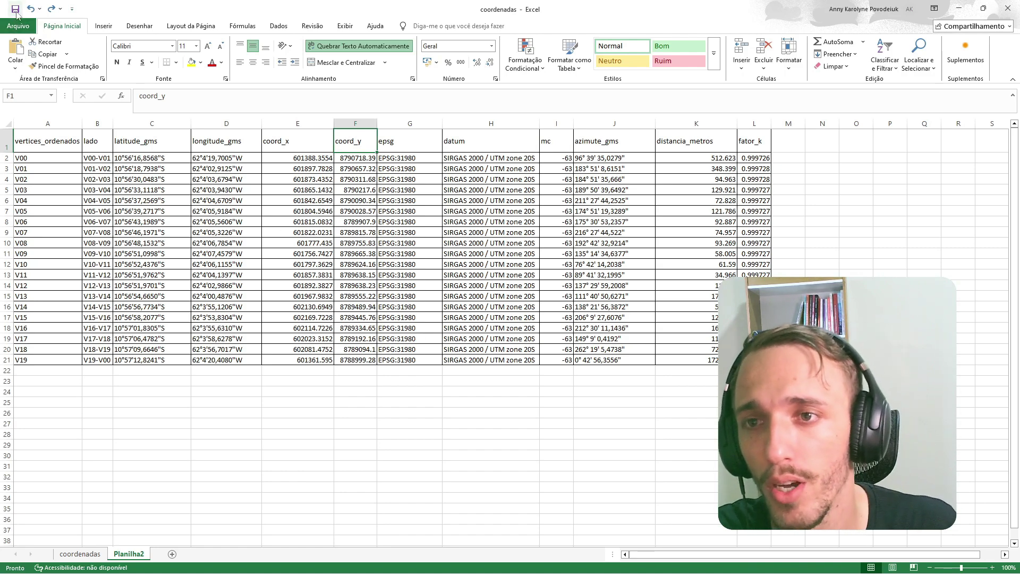
click(18, 30)
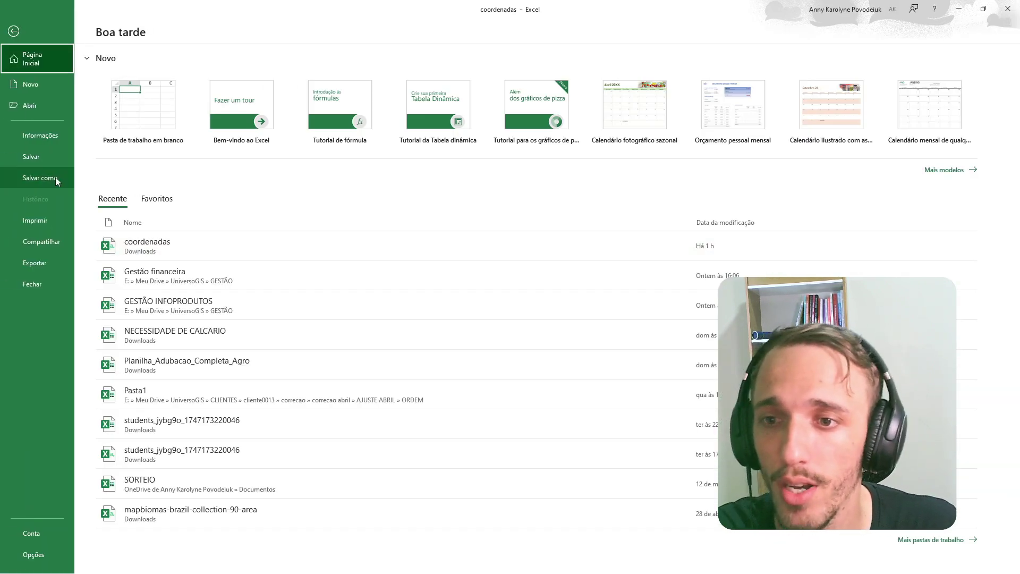
click(56, 177)
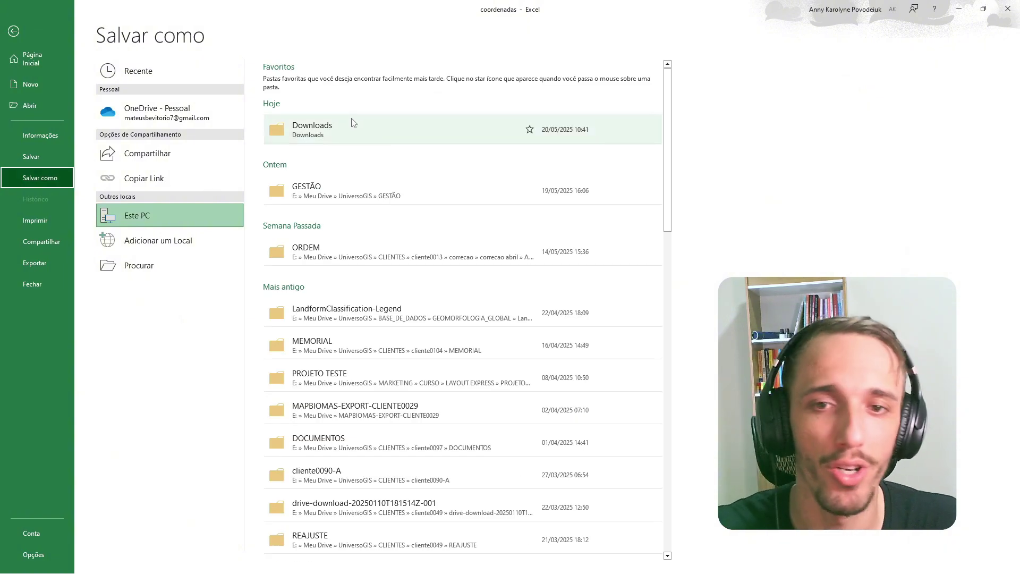
click(351, 118)
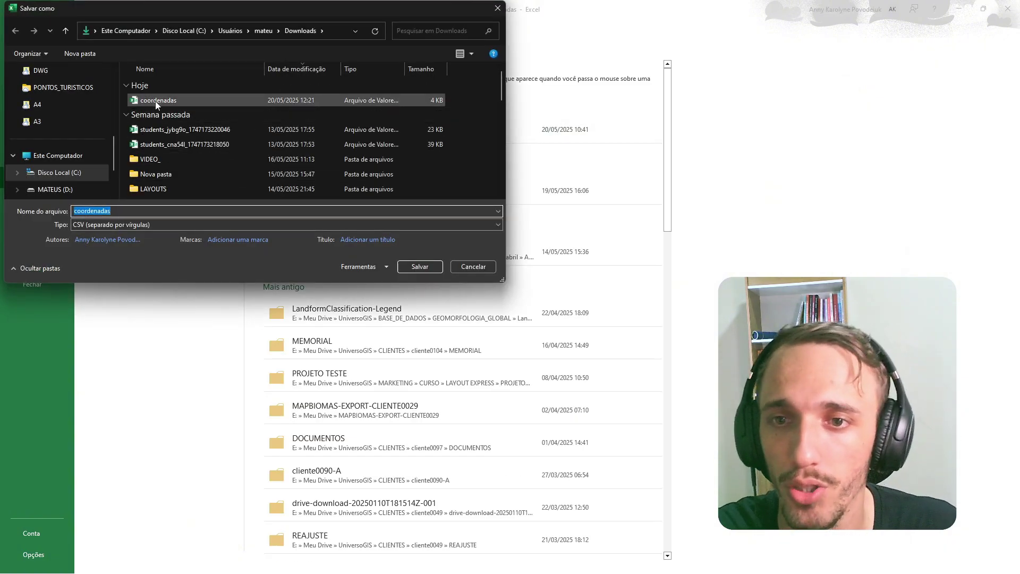
click(153, 102)
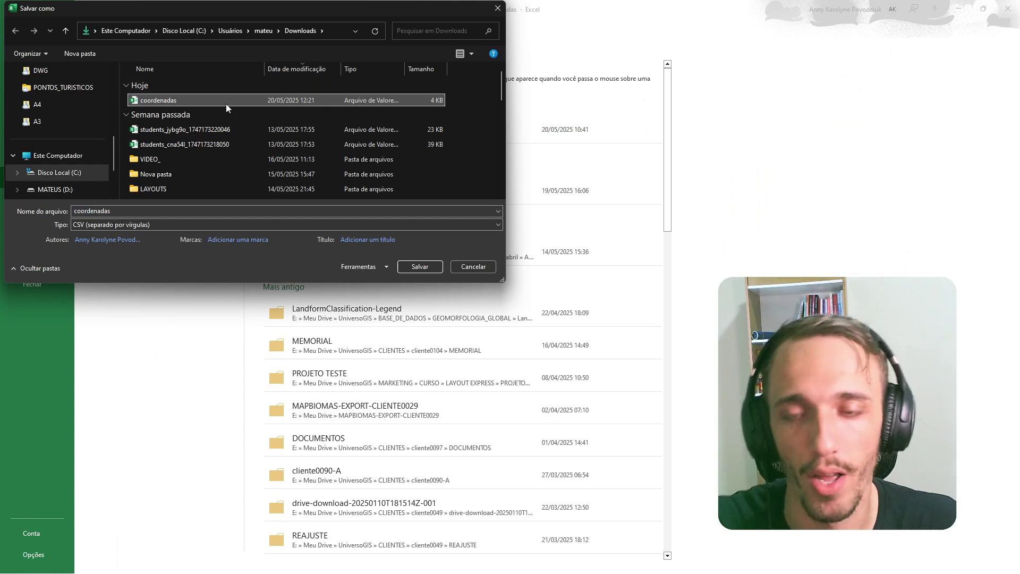
click(164, 225)
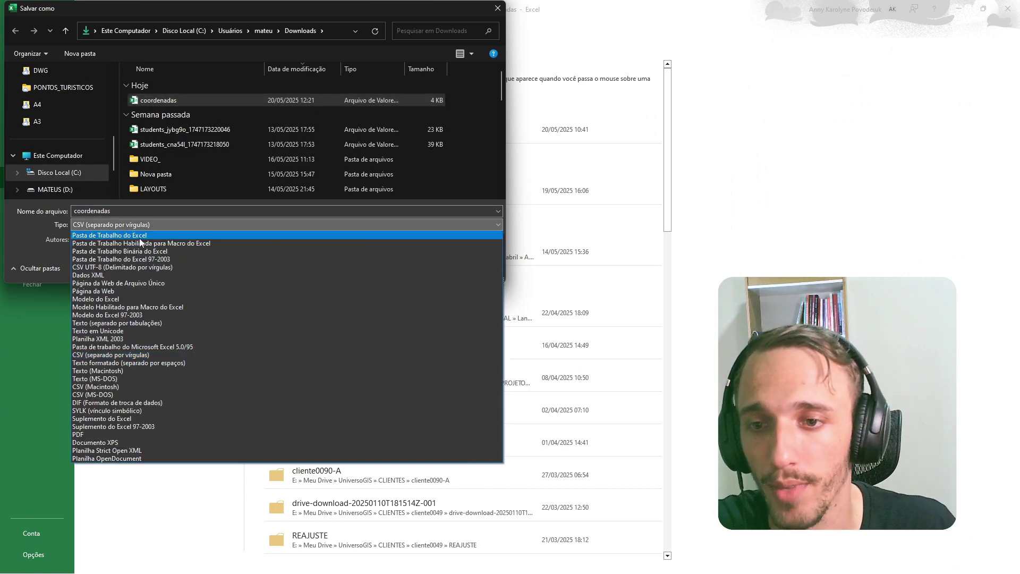
click(121, 357)
click(422, 268)
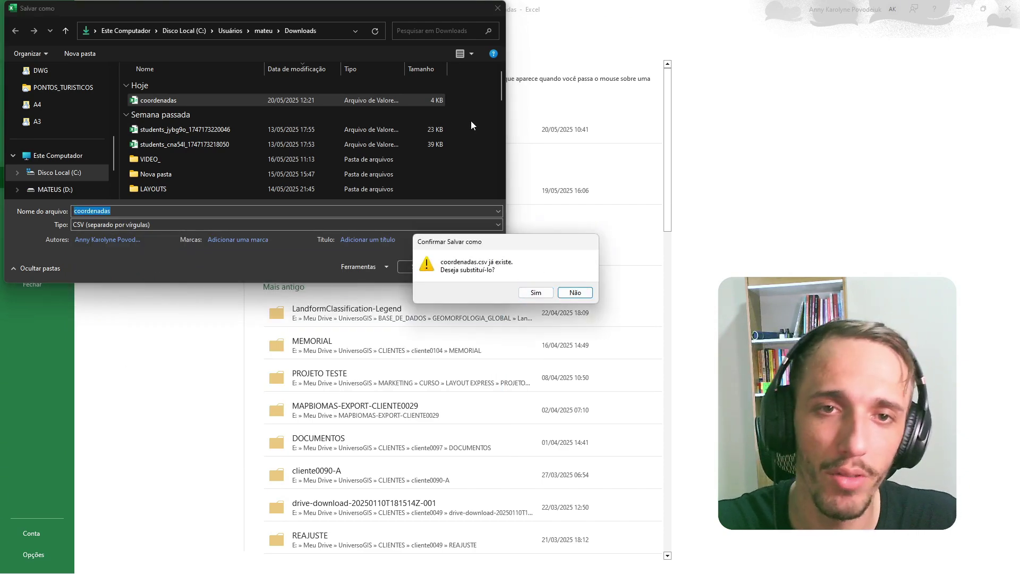
Decline replacing the existing coordenadas.csv, cancel the save and return to the spreadsheet
click(501, 9)
click(574, 291)
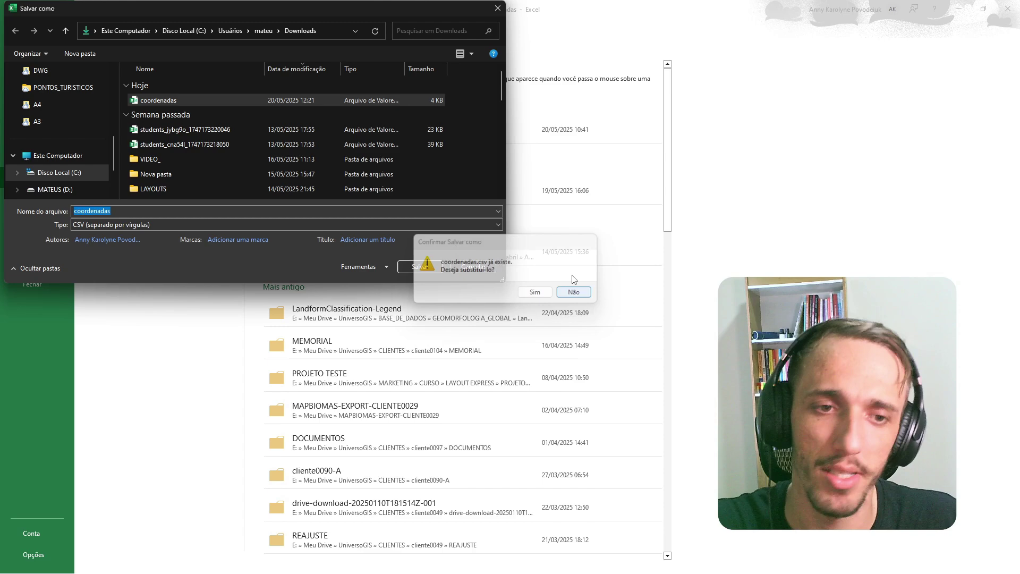
click(497, 8)
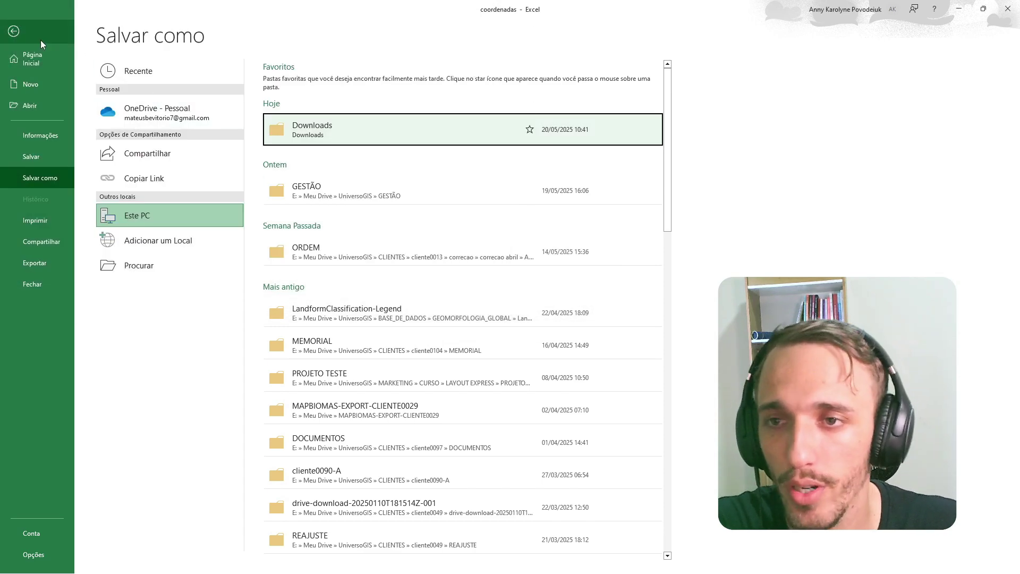
click(13, 33)
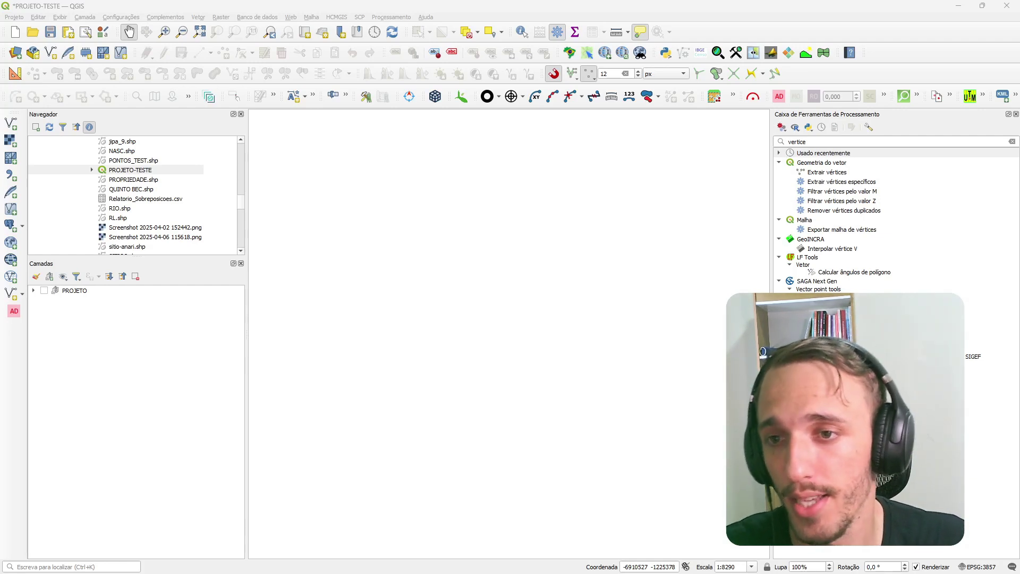
In QGIS, open the delimited text import and load coordenadas.csv from Downloads as its source file
click(11, 177)
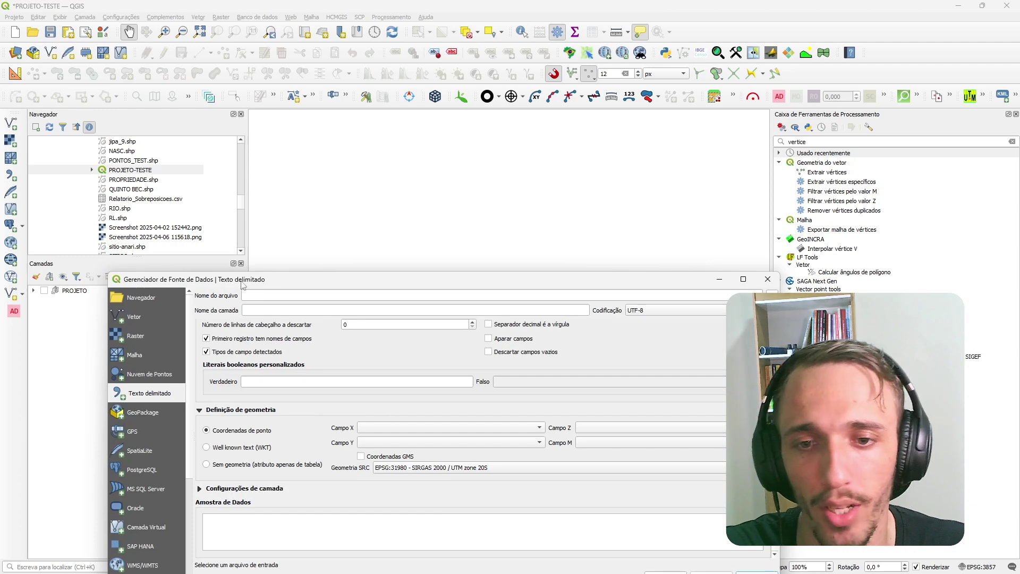
drag(242, 284, 260, 220)
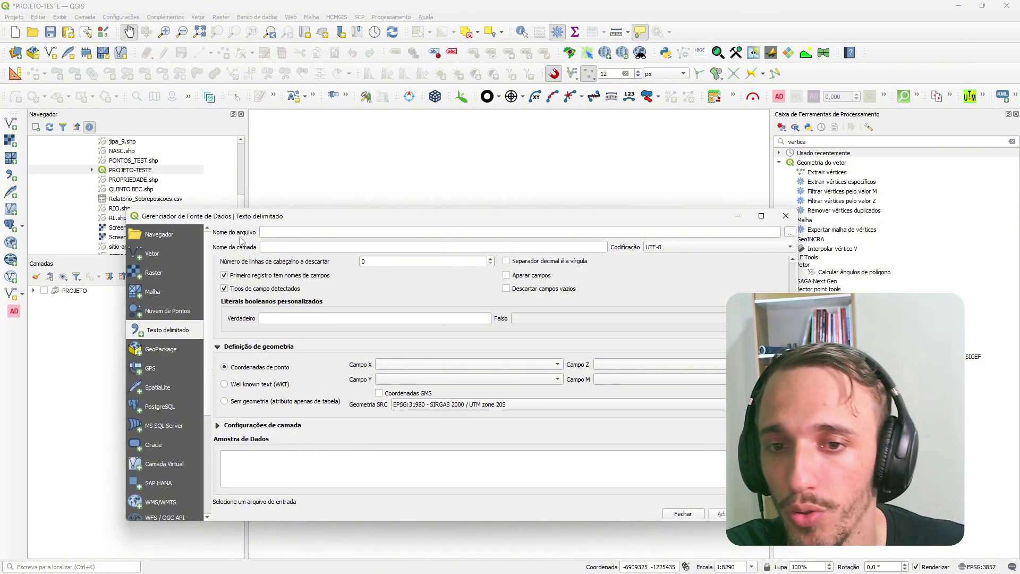
click(790, 232)
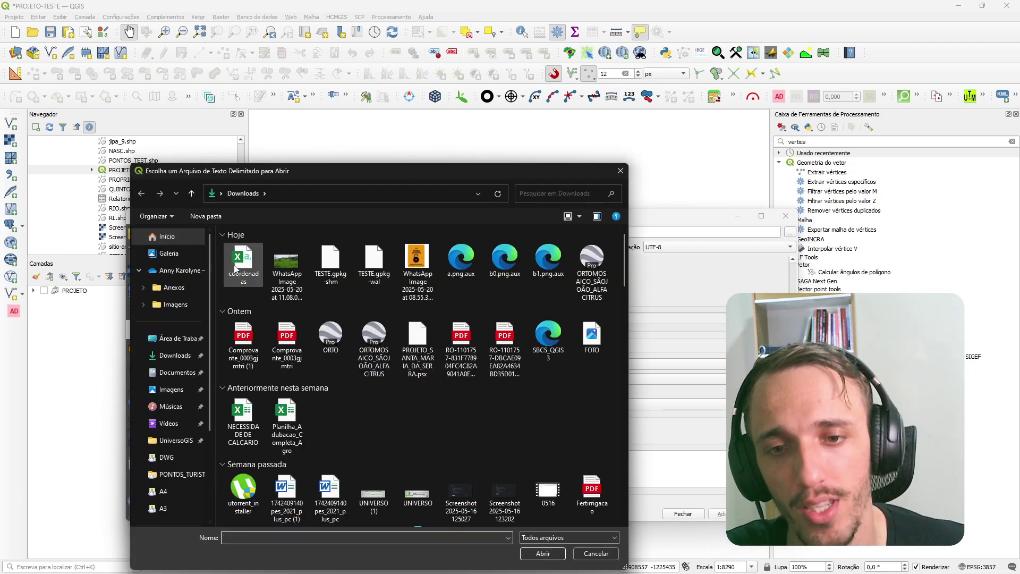
click(234, 268)
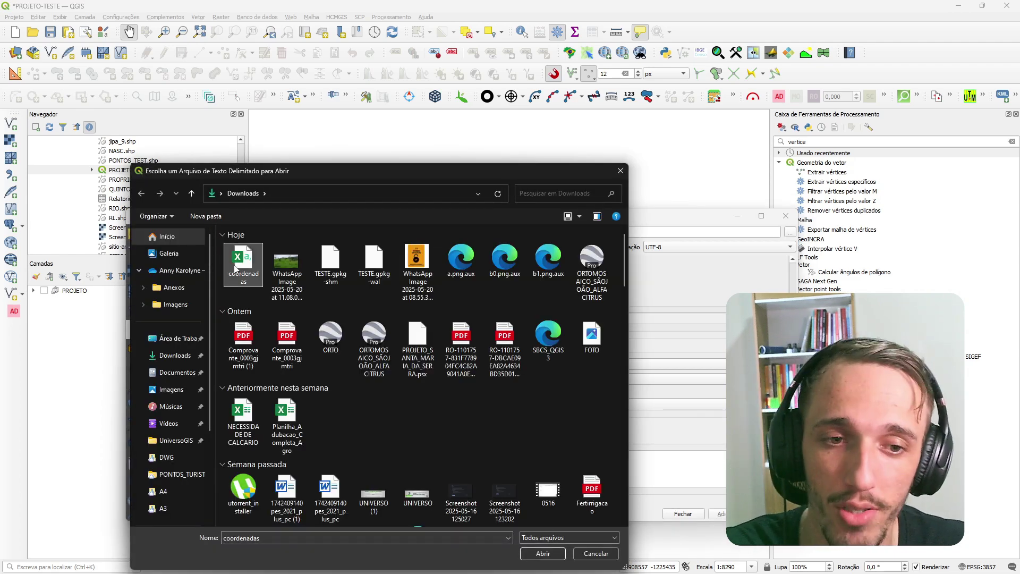
double_click(234, 267)
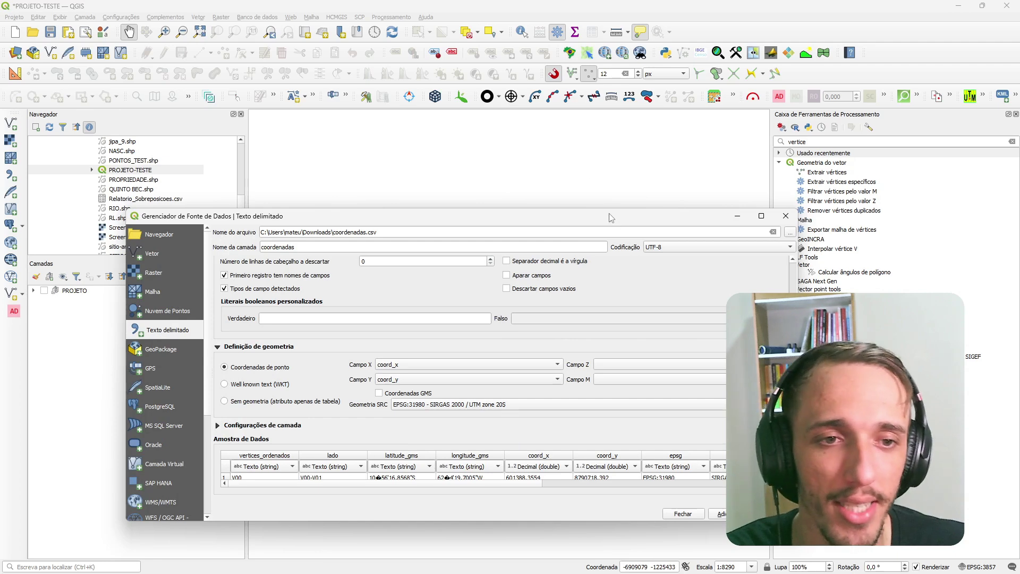
drag(611, 218, 626, 181)
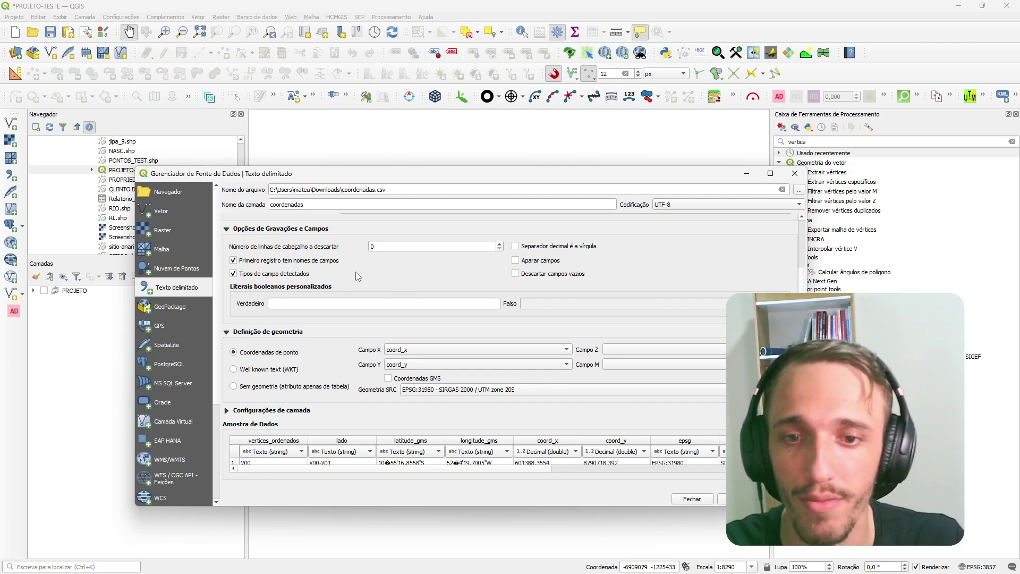
Enlarge and reposition the delimited text import window, enable the Coordenadas GMS option and clear it again
click(27, 396)
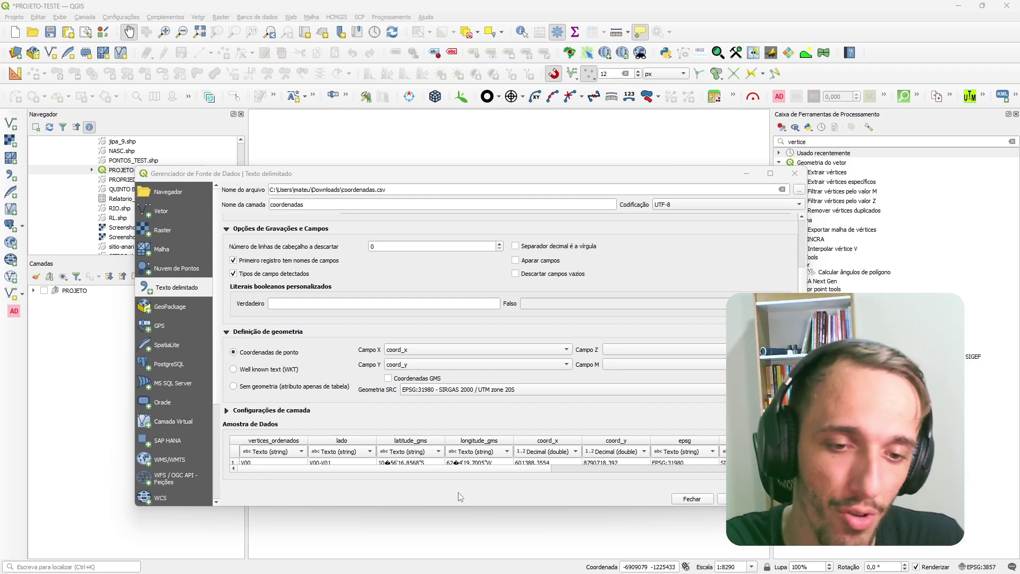
drag(461, 506, 461, 547)
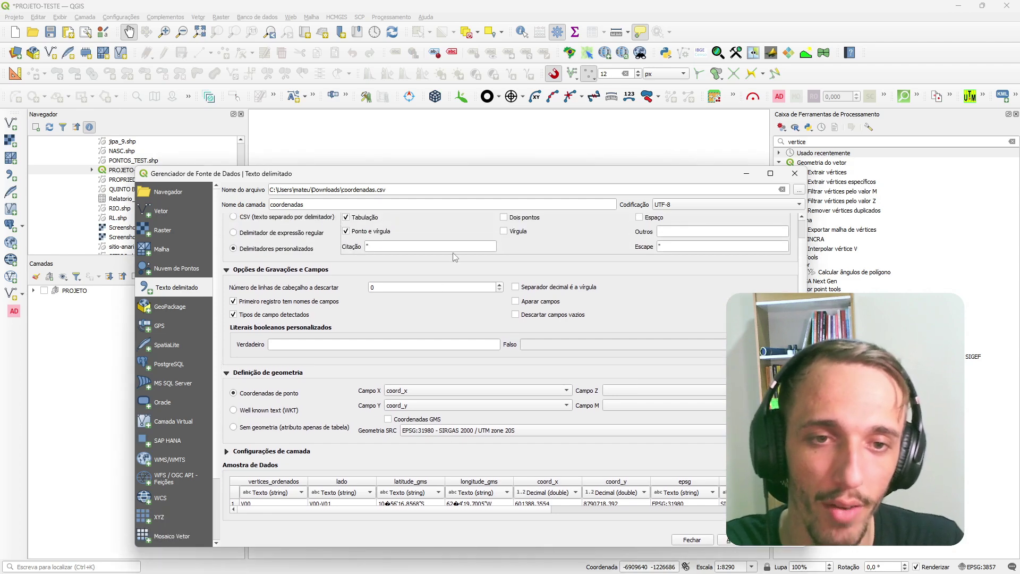
drag(463, 174, 450, 118)
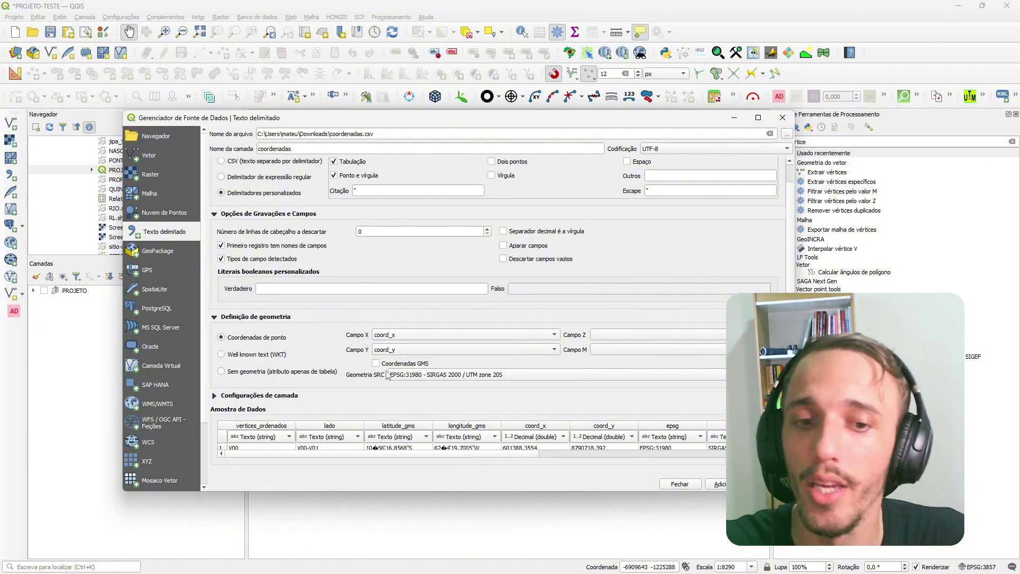
click(376, 363)
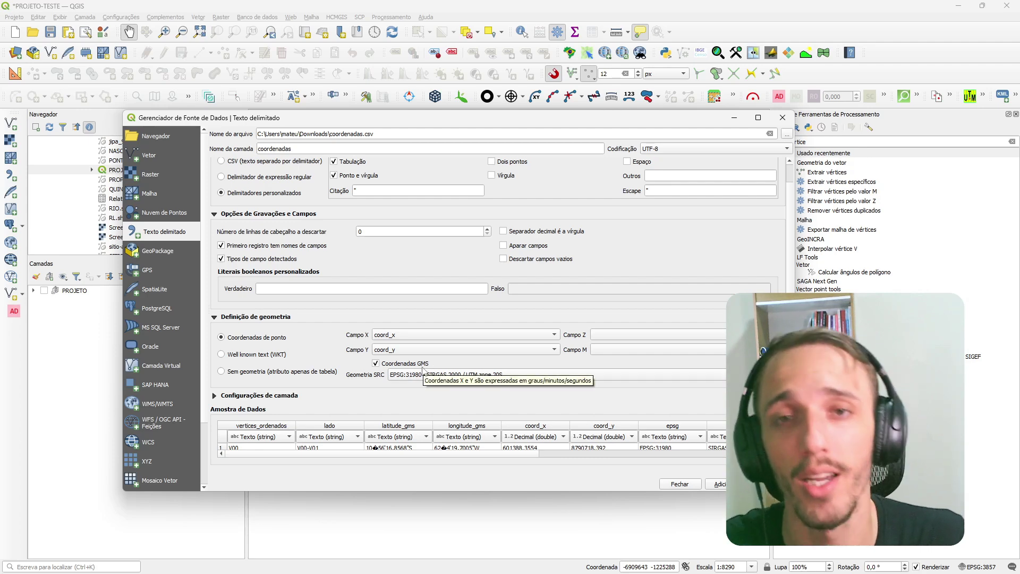
click(376, 364)
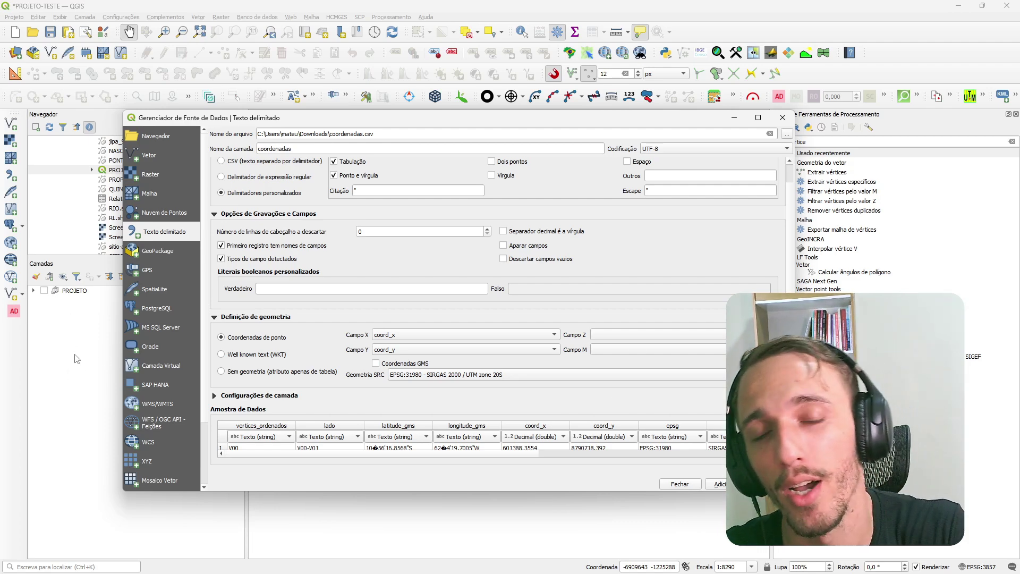
Set the import window aside and add FUSOS_UTM.shp from the Fusos UTM do Brasil folder to the PROJETO group
key(Escape)
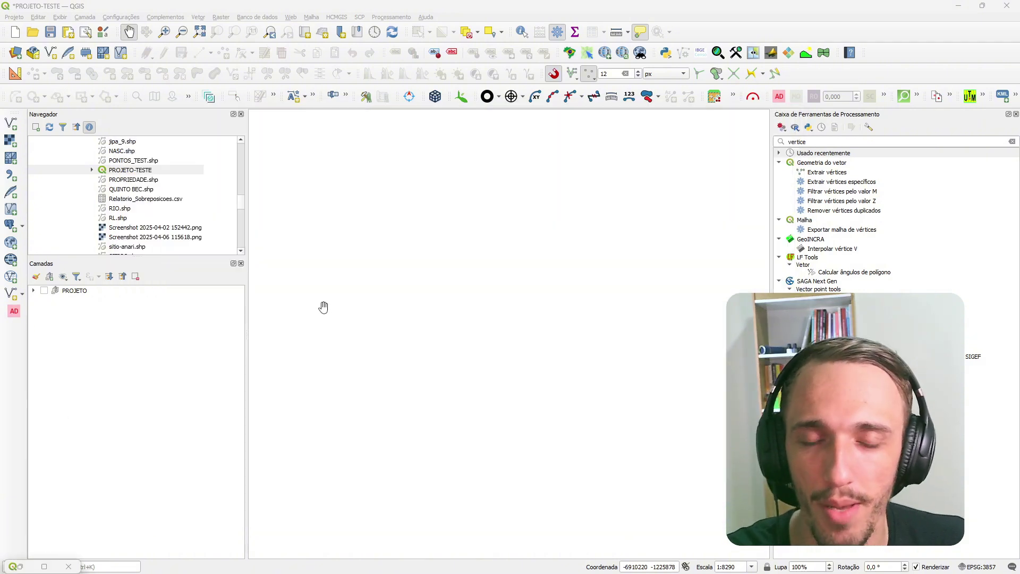
scroll(99, 202, up, 5)
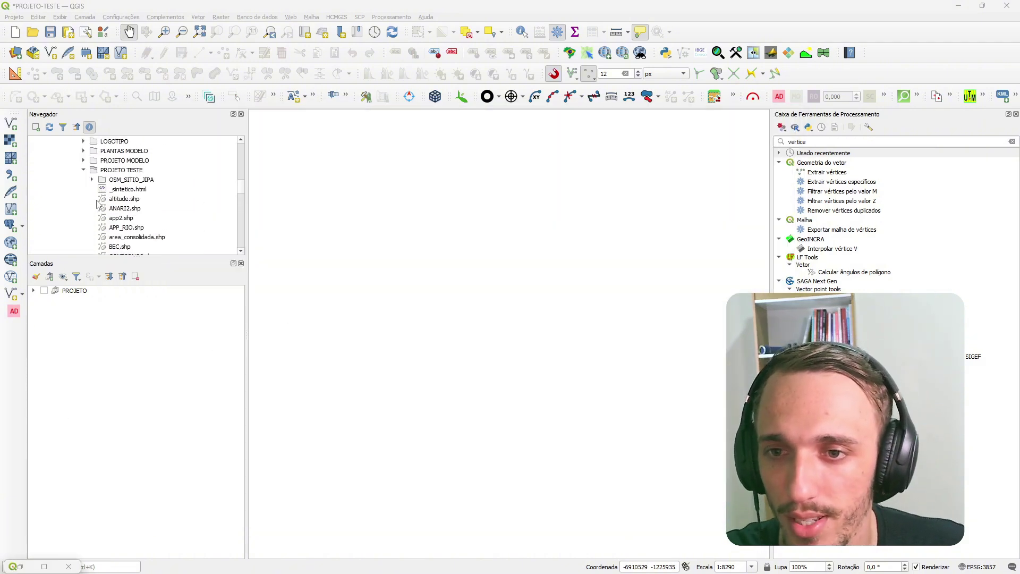
scroll(99, 204, up, 2)
click(83, 227)
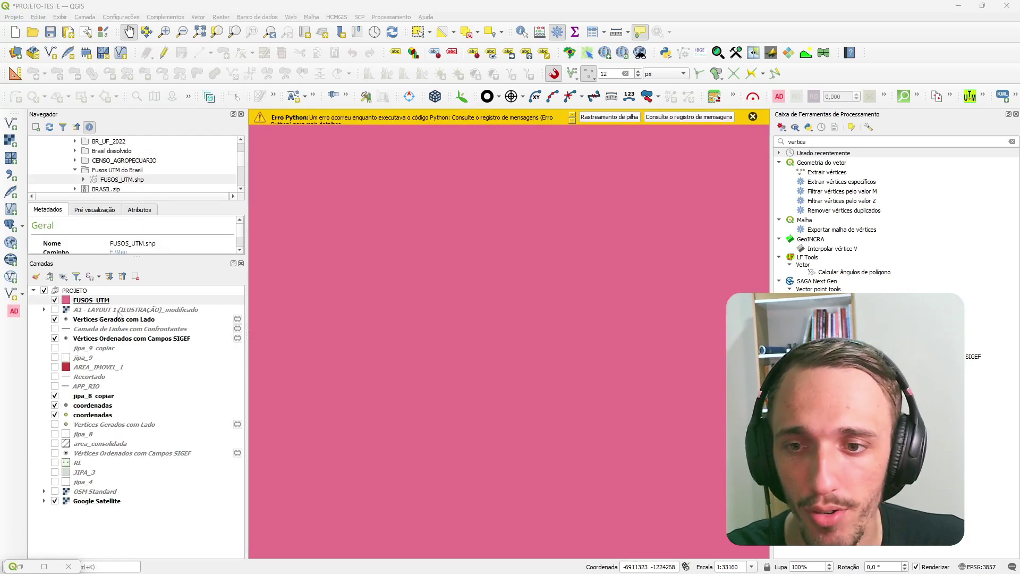
Set the fill symbol opacity of the FUSOS_UTM layer to 40% and apply the style
click(92, 301)
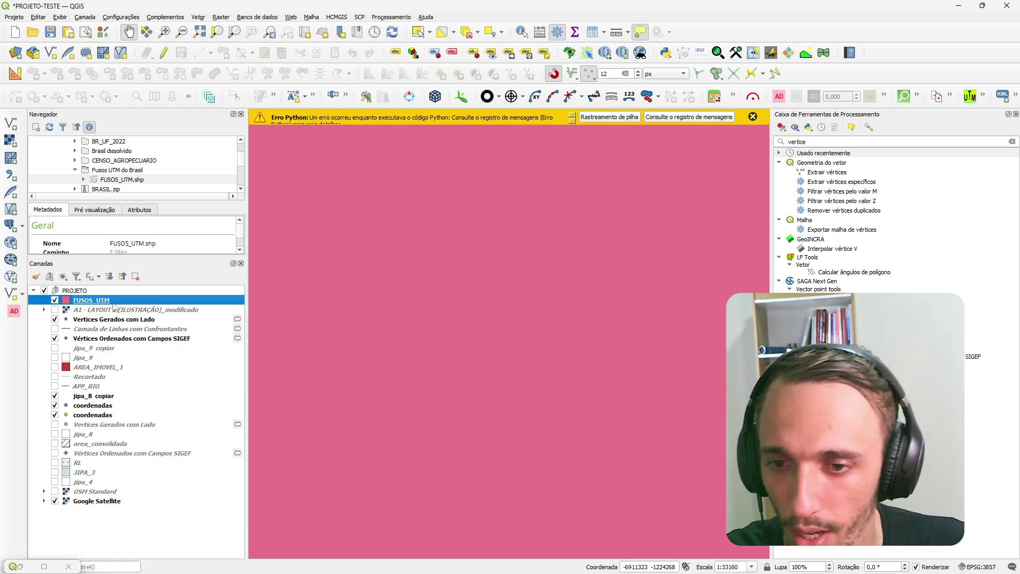
double_click(113, 304)
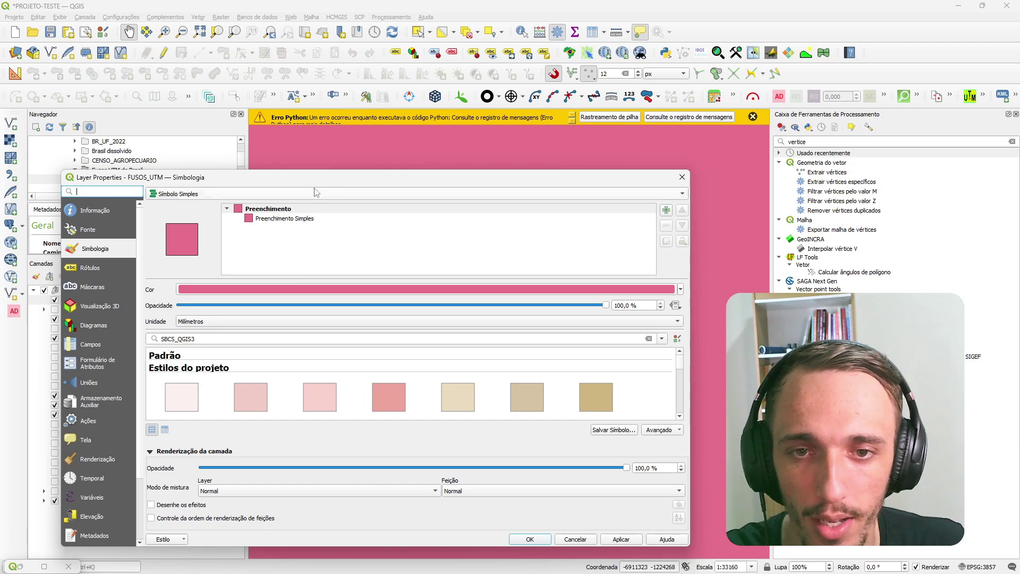
drag(316, 179, 407, 162)
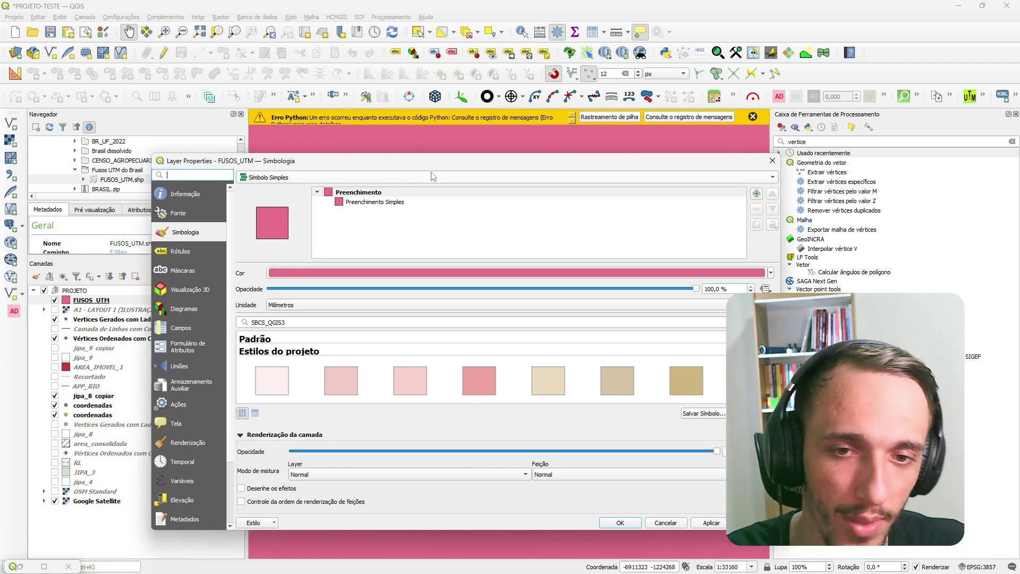
click(772, 160)
double_click(105, 302)
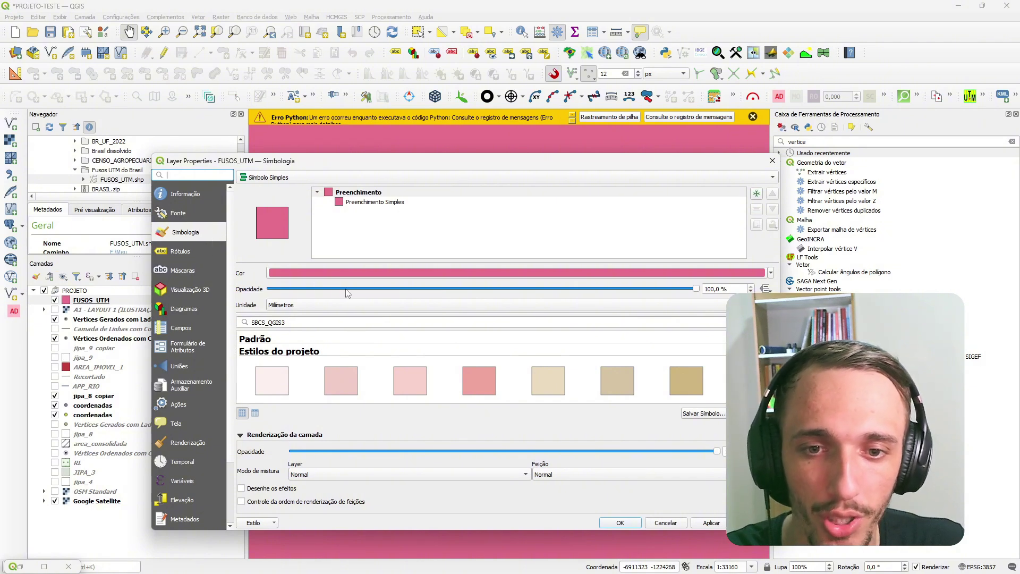
scroll(346, 291, down, 6)
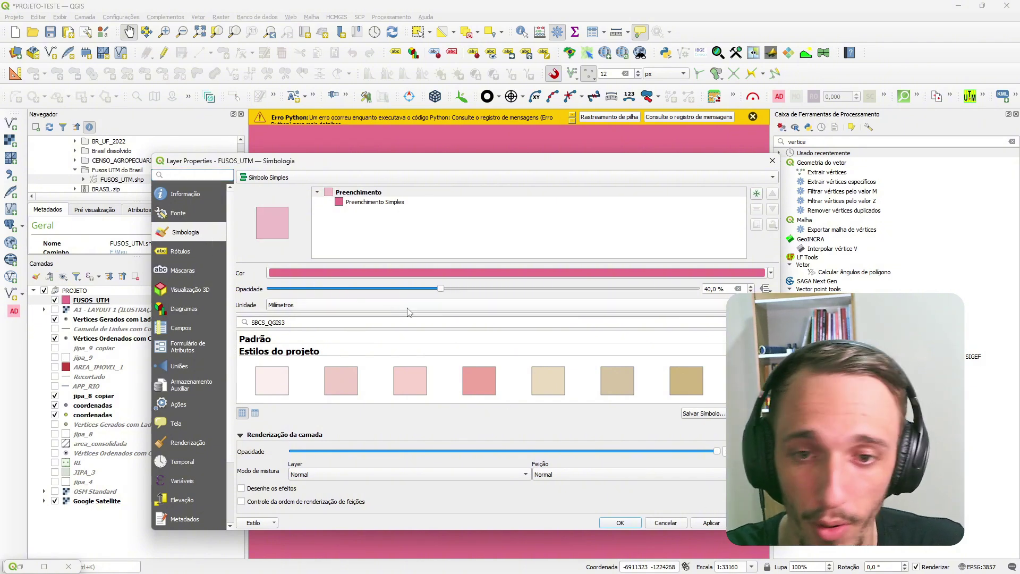
click(706, 522)
click(629, 523)
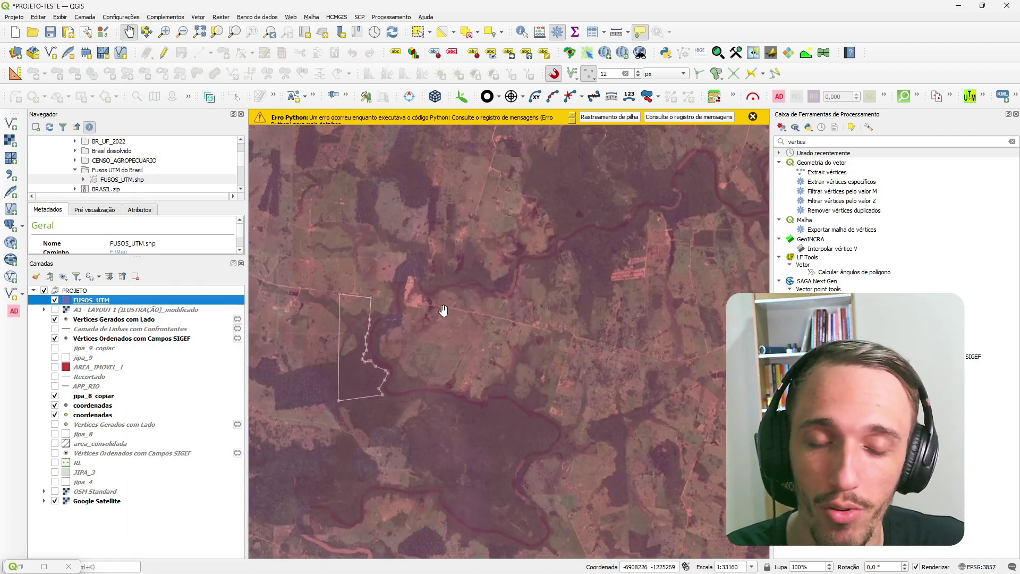
Examine which UTM zone covers the property polygon and its surrounding region on the satellite map
drag(450, 409, 478, 348)
scroll(348, 247, down, 2)
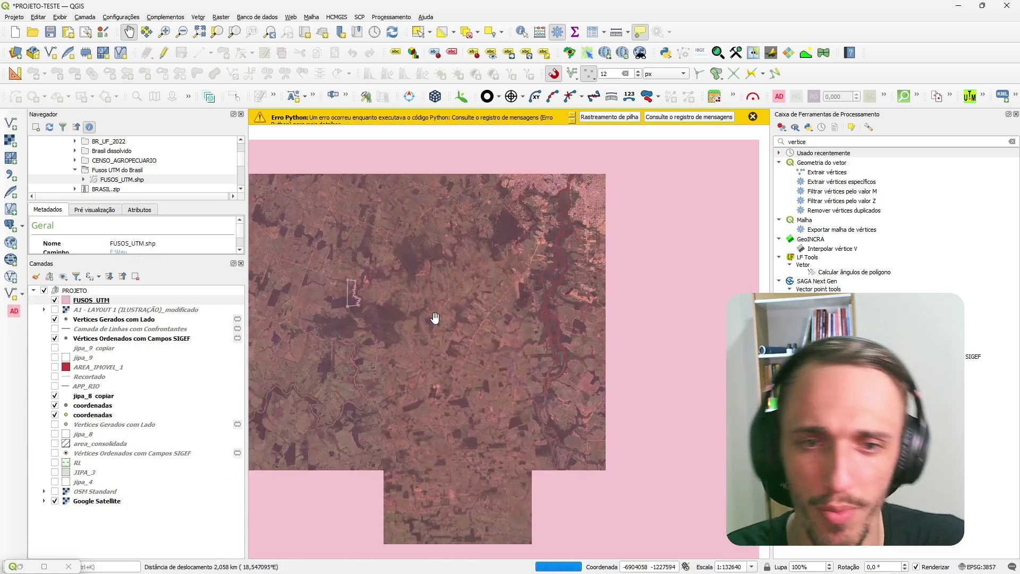
mouse_move(415, 295)
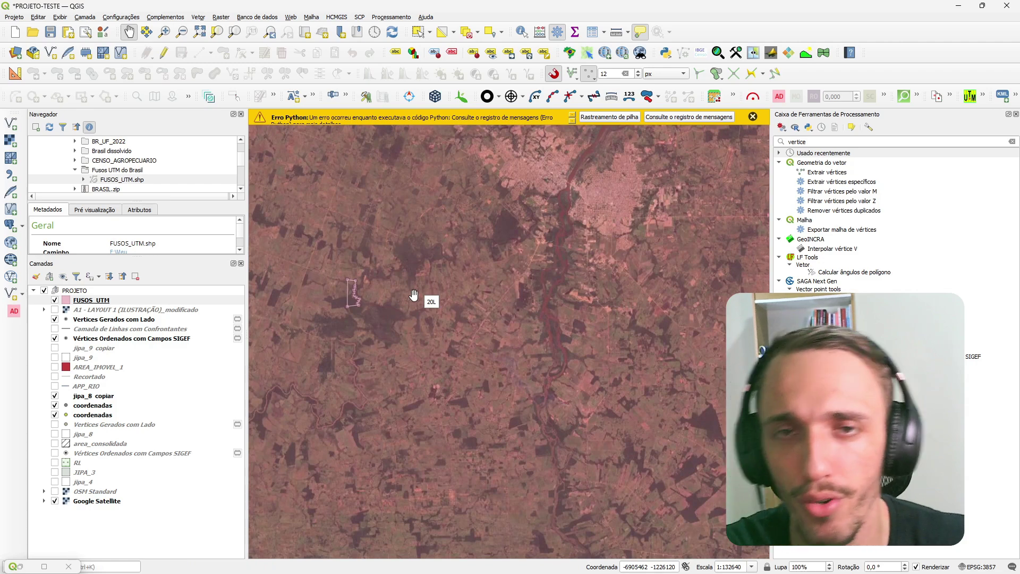
scroll(413, 289, down, 2)
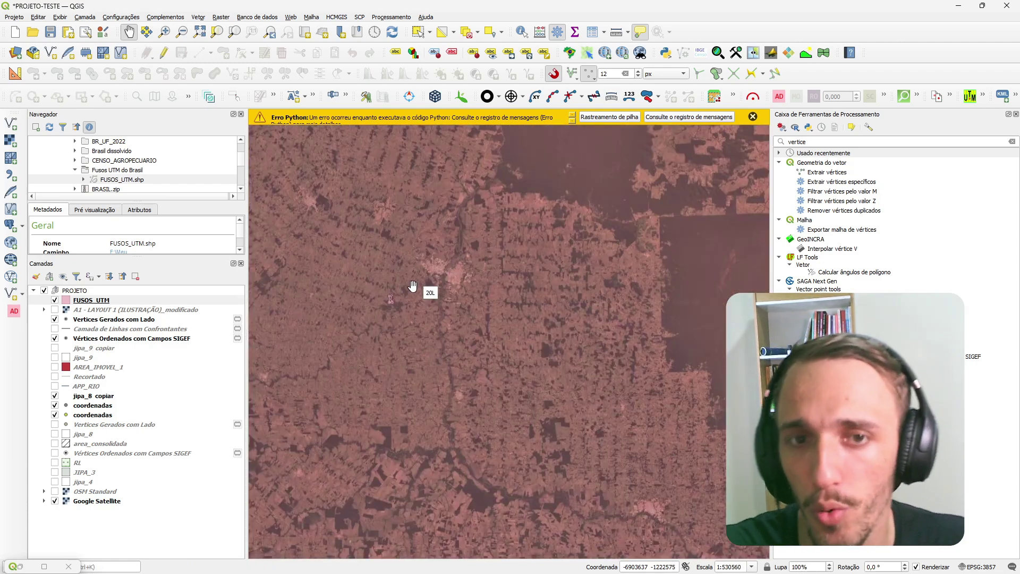
drag(464, 255, 466, 343)
scroll(467, 344, down, 2)
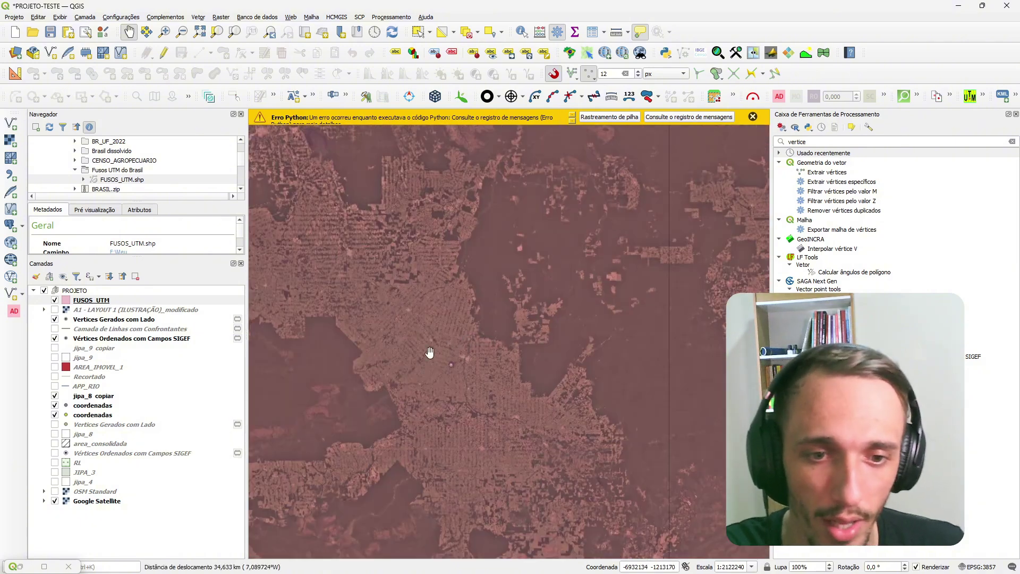
scroll(429, 353, up, 2)
drag(512, 370, 479, 356)
scroll(479, 357, up, 4)
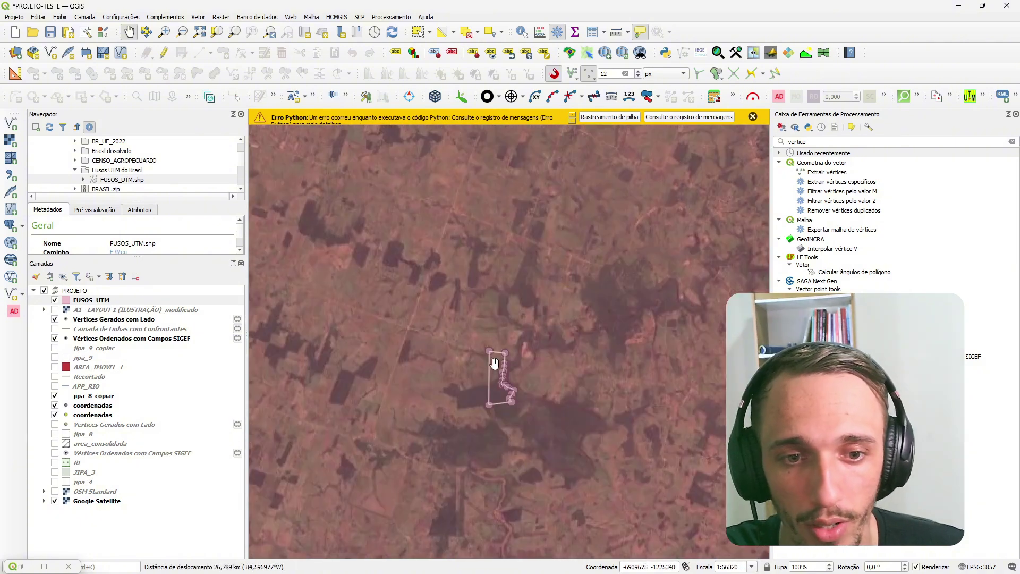
Identify the FUSOS_UTM feature covering the property polygon to read its zone attributes
click(521, 33)
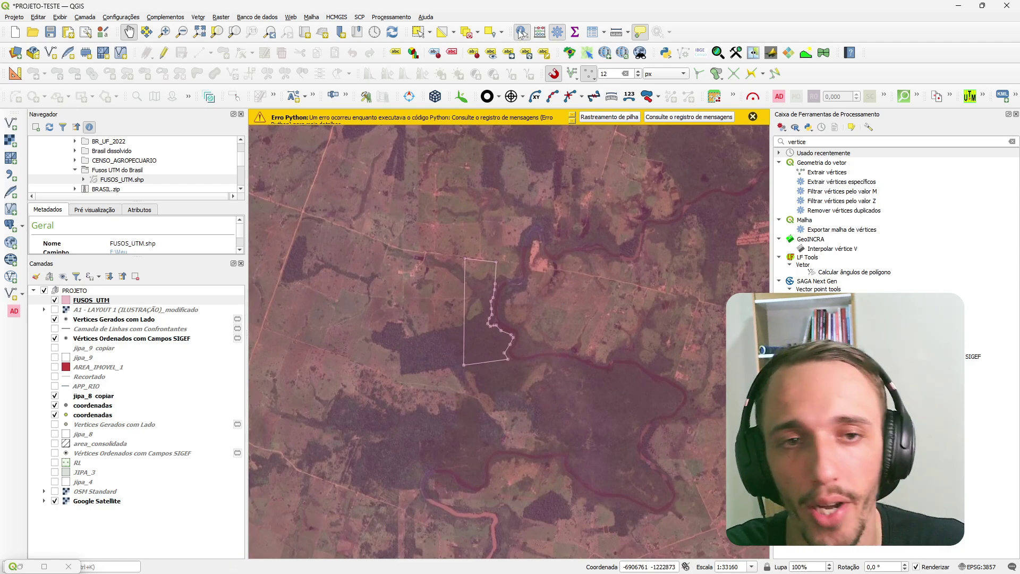
click(483, 336)
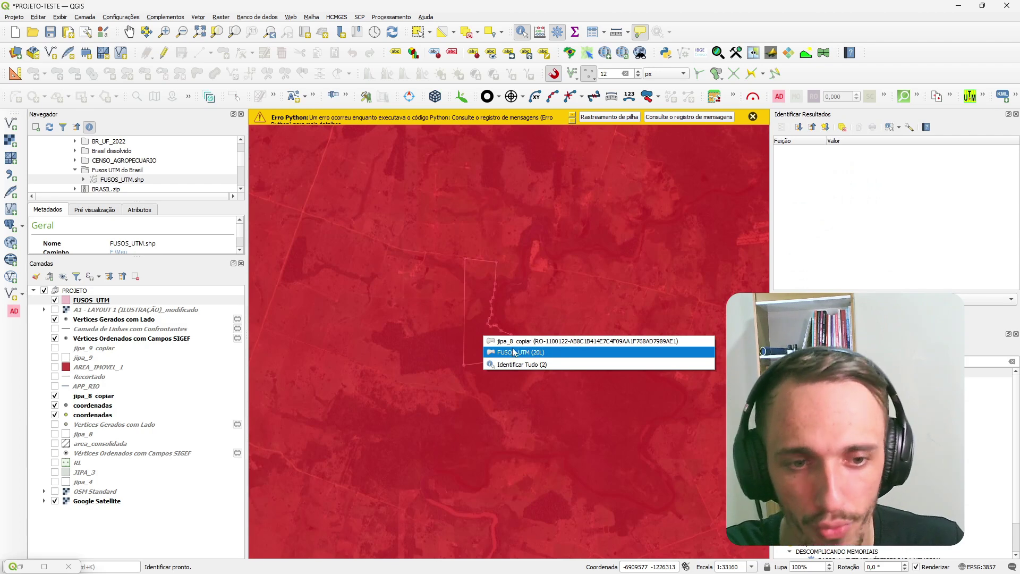
click(518, 352)
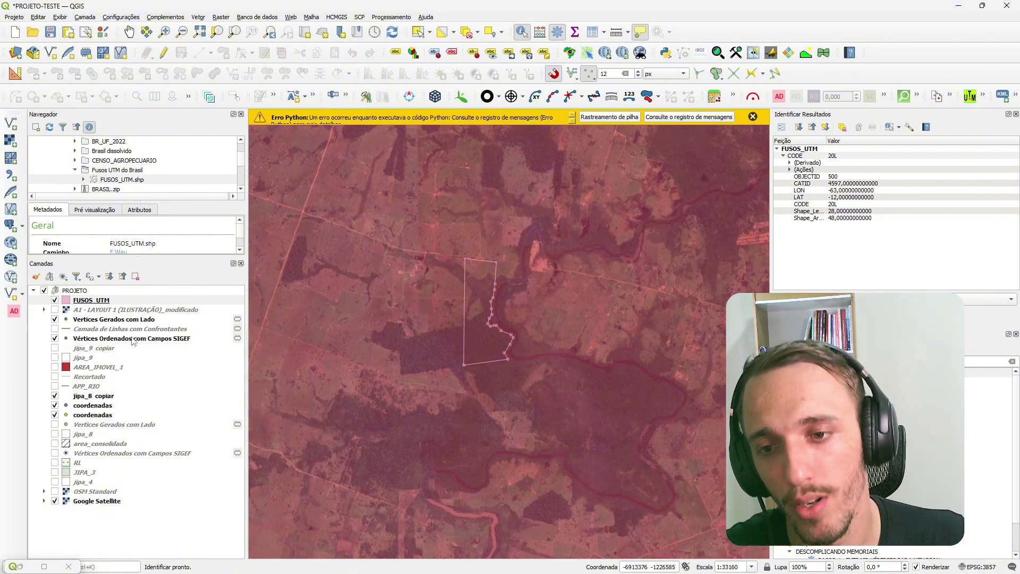
Hide FUSOS_UTM and the PROJETO group, and add coordenadas.csv as points using coord_x, coord_y and EPSG:31980 - SIRGAS 2000 / UTM zone 20S
click(116, 303)
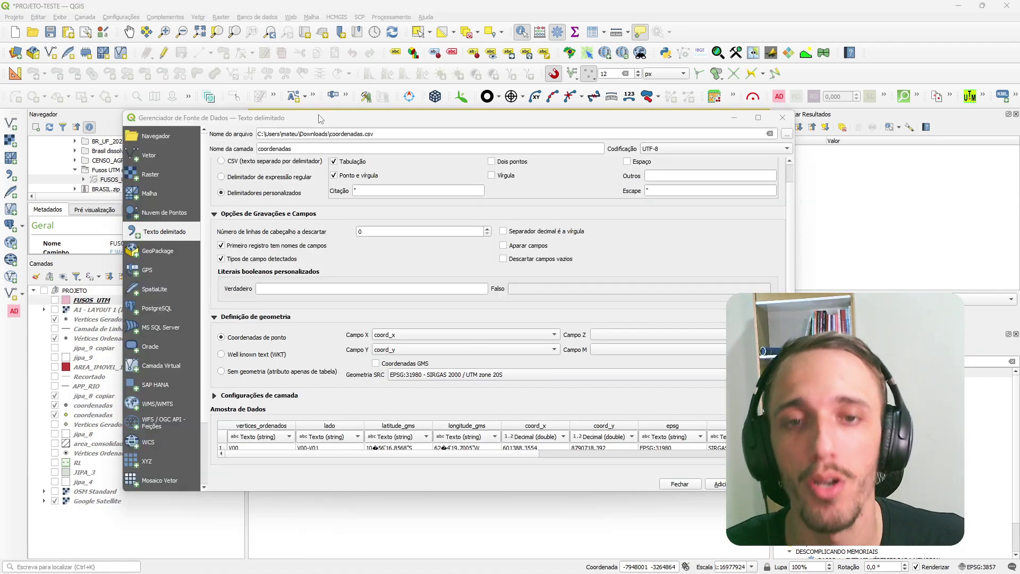
drag(321, 118, 338, 117)
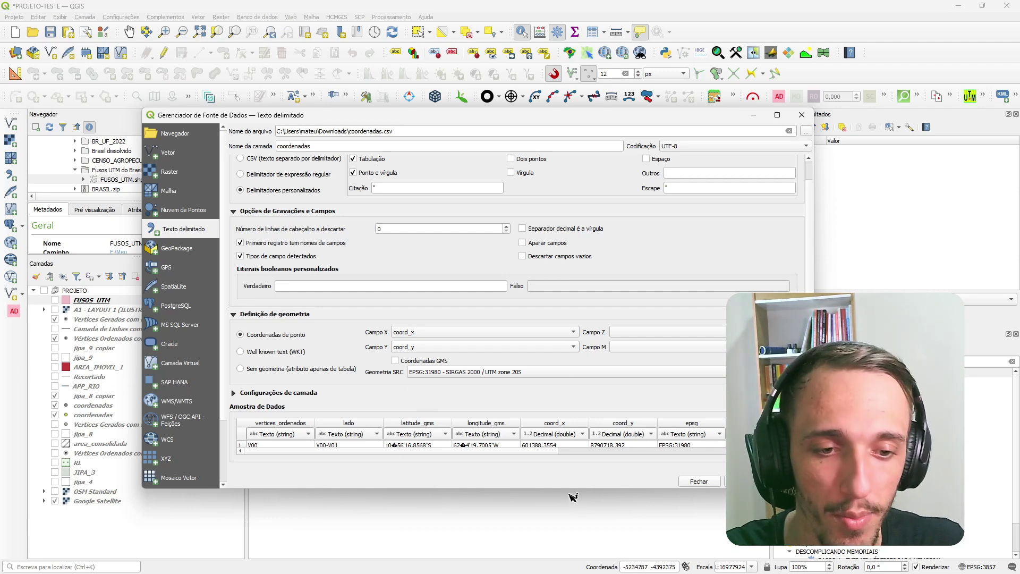
drag(567, 488, 567, 529)
drag(546, 125, 545, 88)
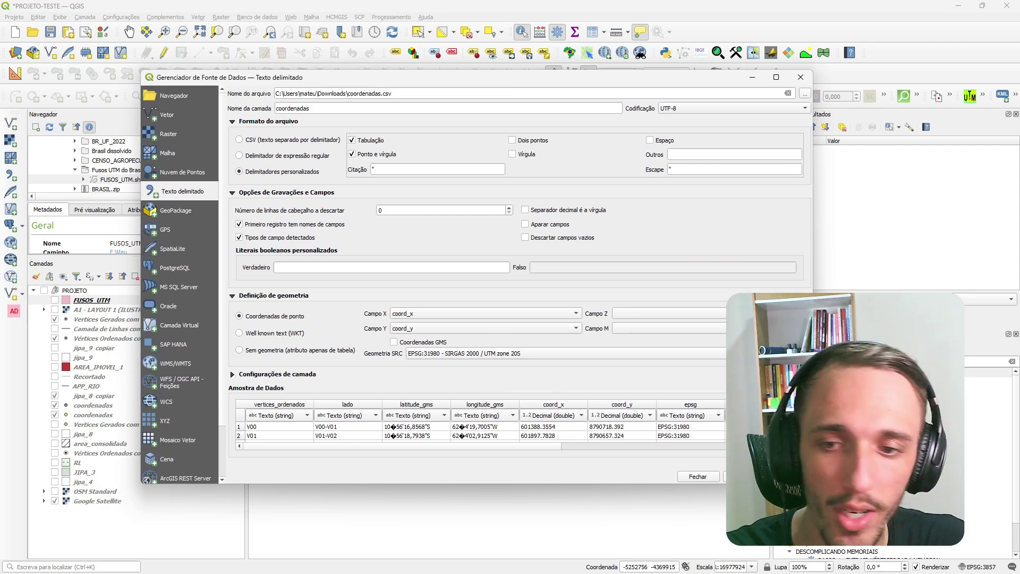
click(745, 477)
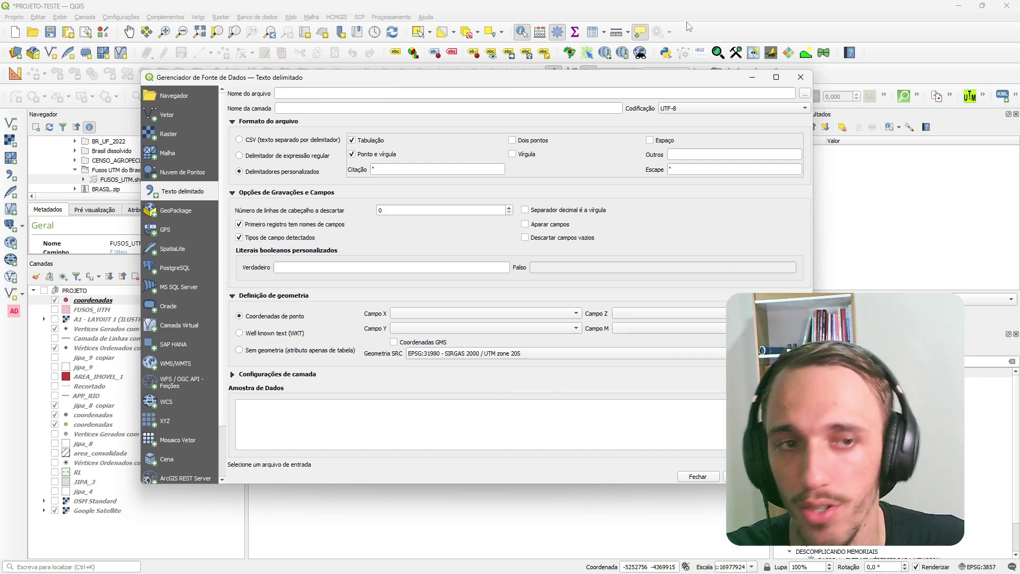
click(752, 77)
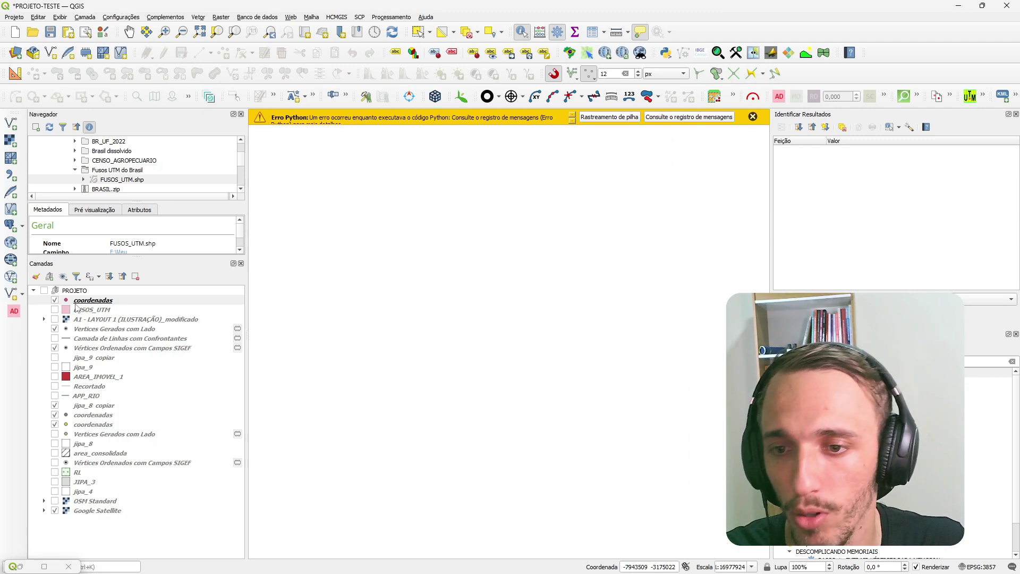
Move the new coordenadas layer out of the PROJETO group, collapse the group and zoom the map to the layer
mouse_move(106, 301)
mouse_down()
mouse_move(110, 287)
mouse_move(95, 289)
mouse_up()
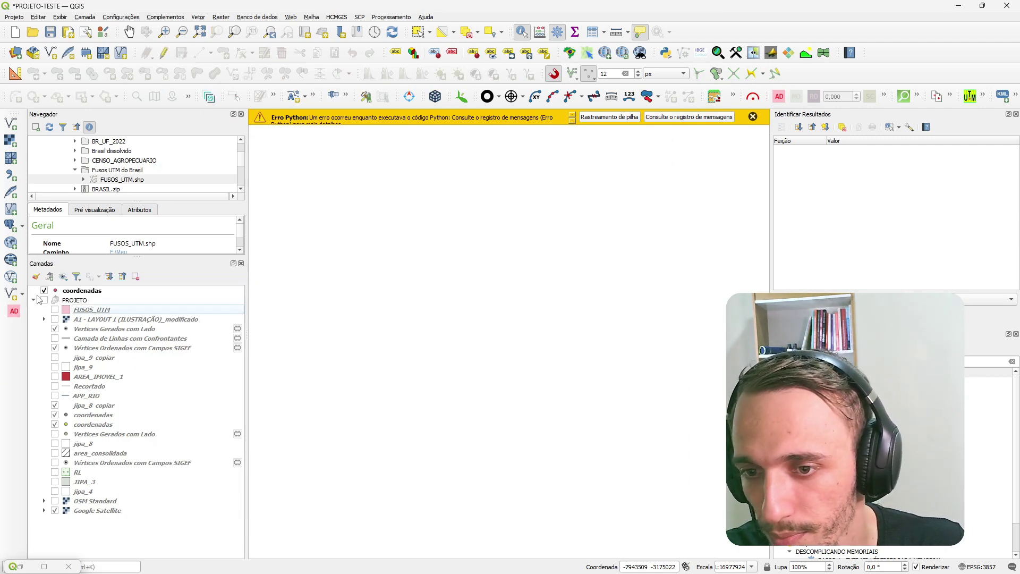
click(33, 299)
right_click(81, 290)
click(136, 293)
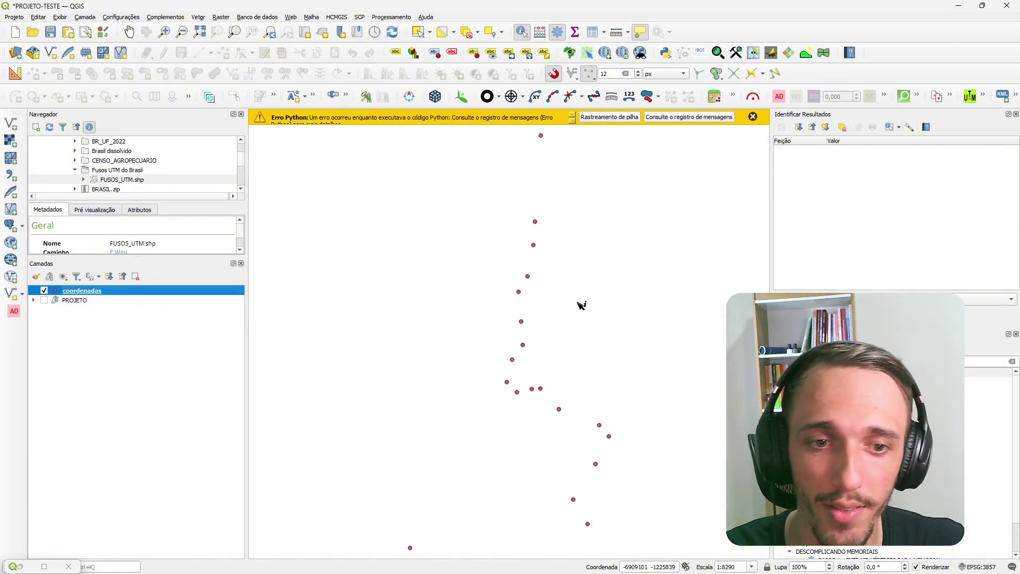
scroll(677, 335, down, 2)
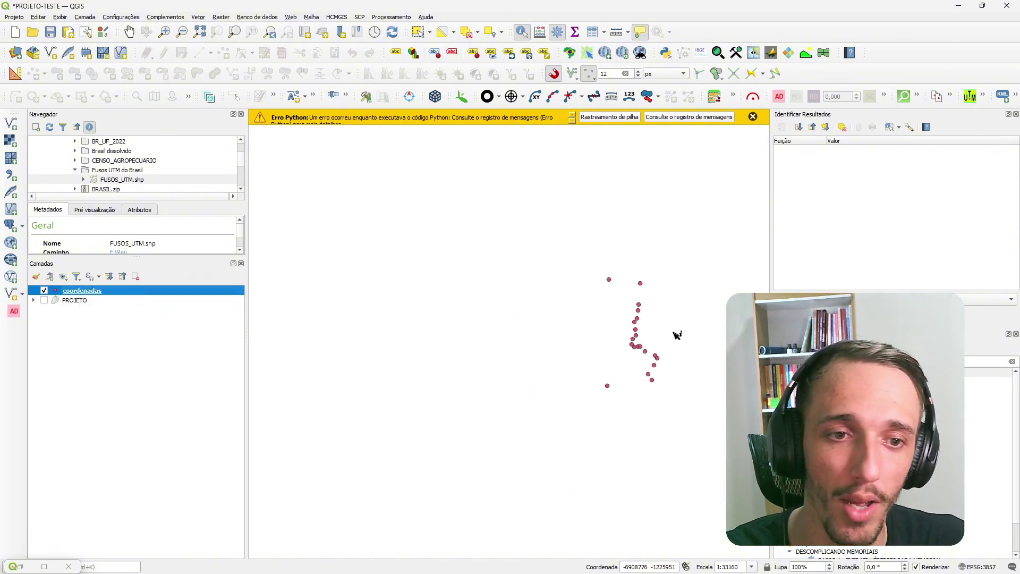
scroll(621, 346, up, 1)
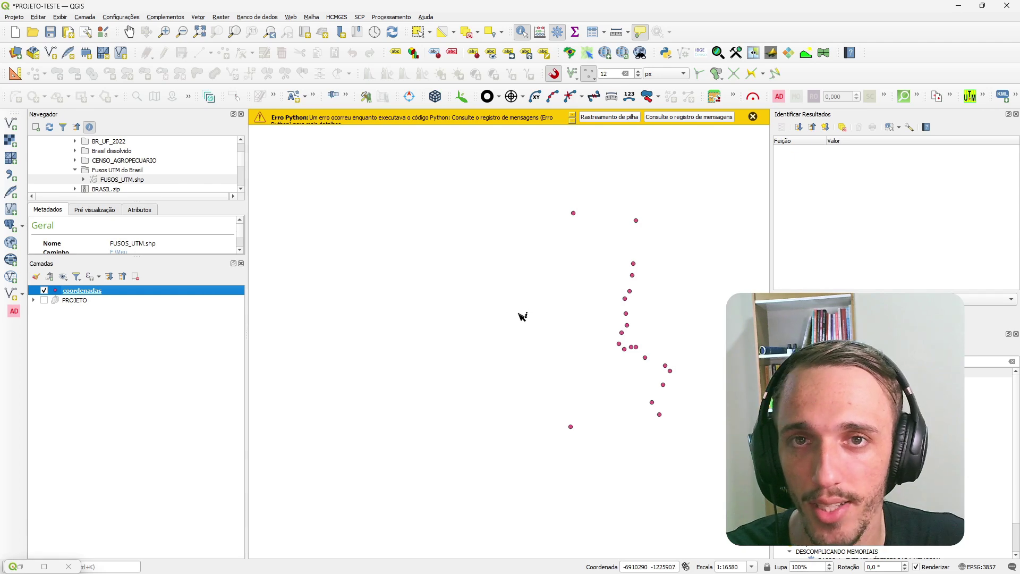
Move the jipa_8 polygon layer out of the PROJETO group to just below coordenadas, collapse the group and zoom the map to jipa_8
click(33, 300)
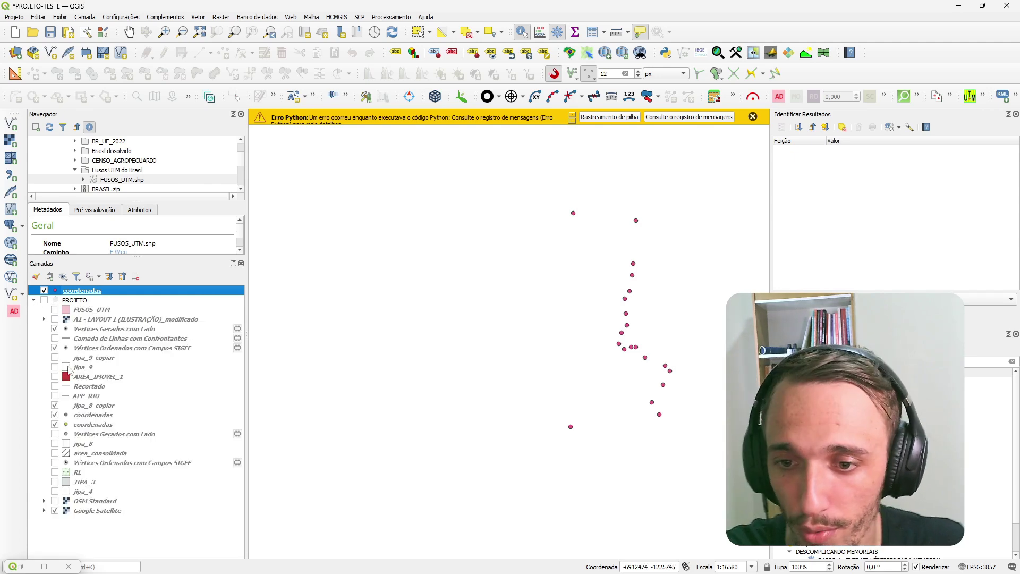
drag(72, 368, 128, 304)
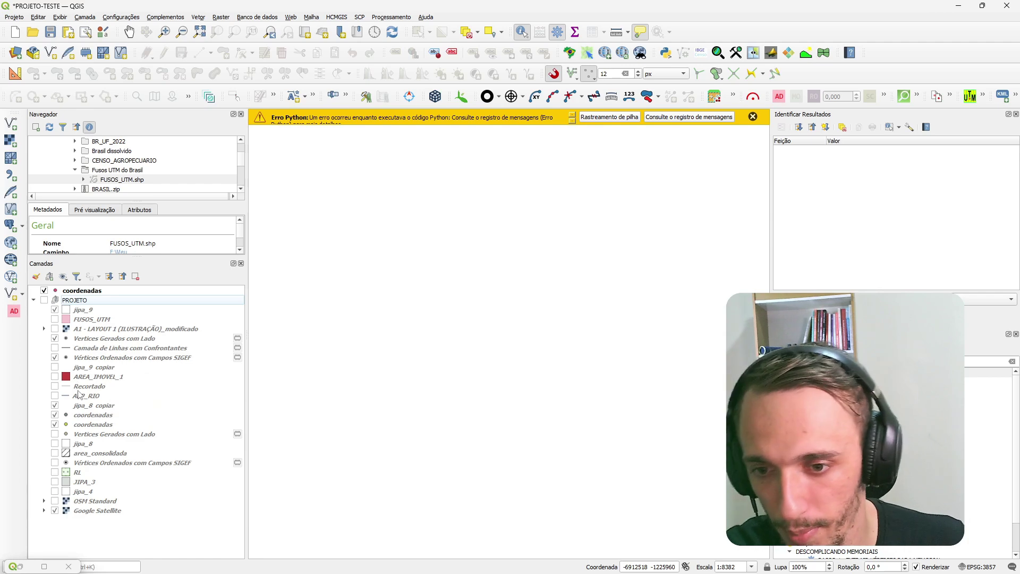
click(97, 369)
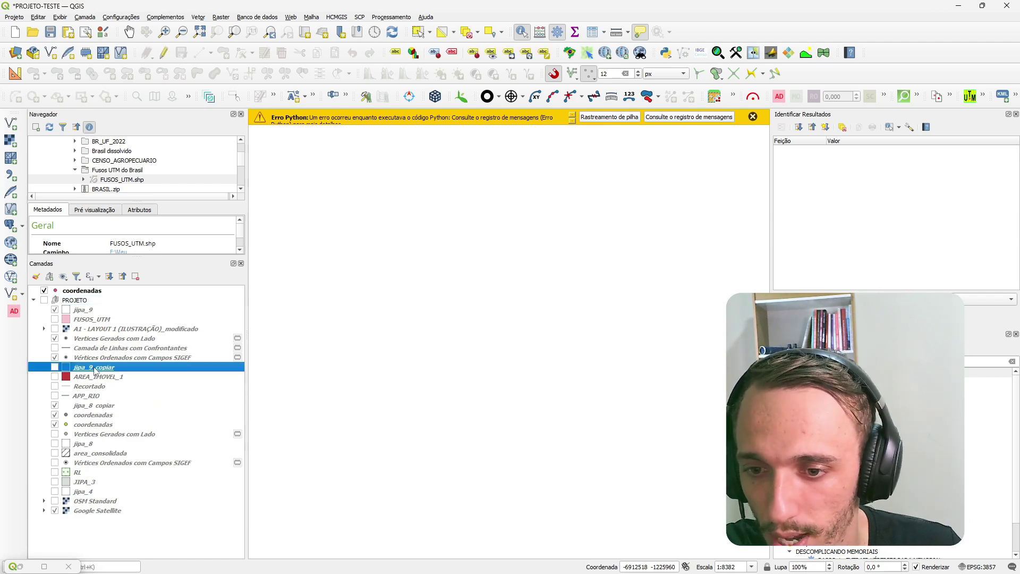
click(93, 455)
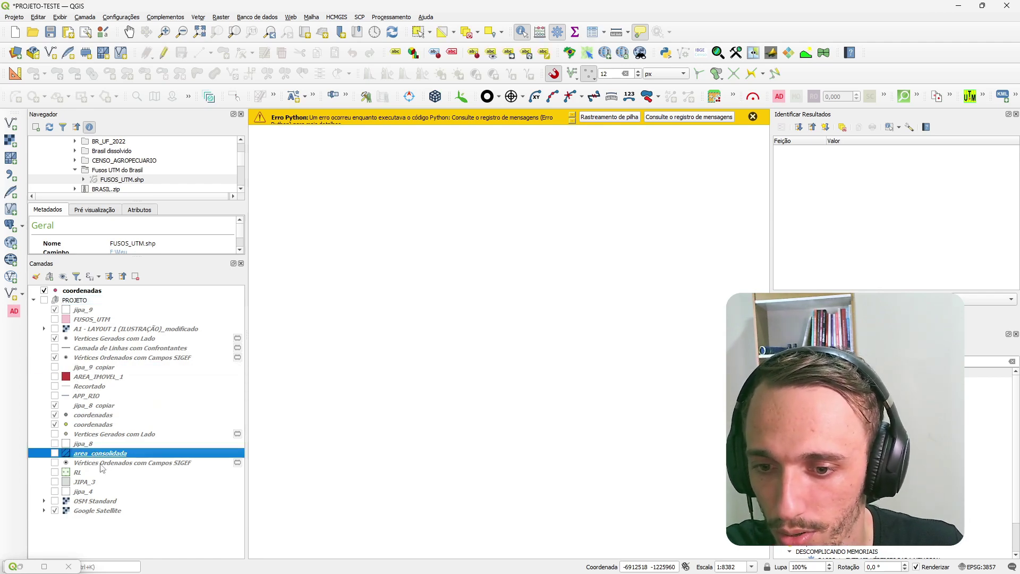
right_click(74, 301)
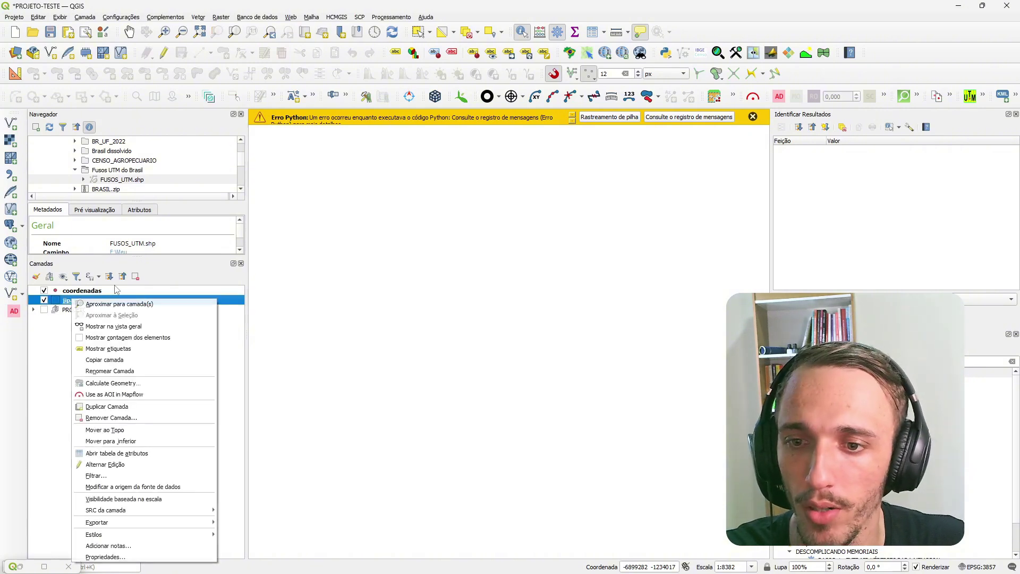
click(88, 303)
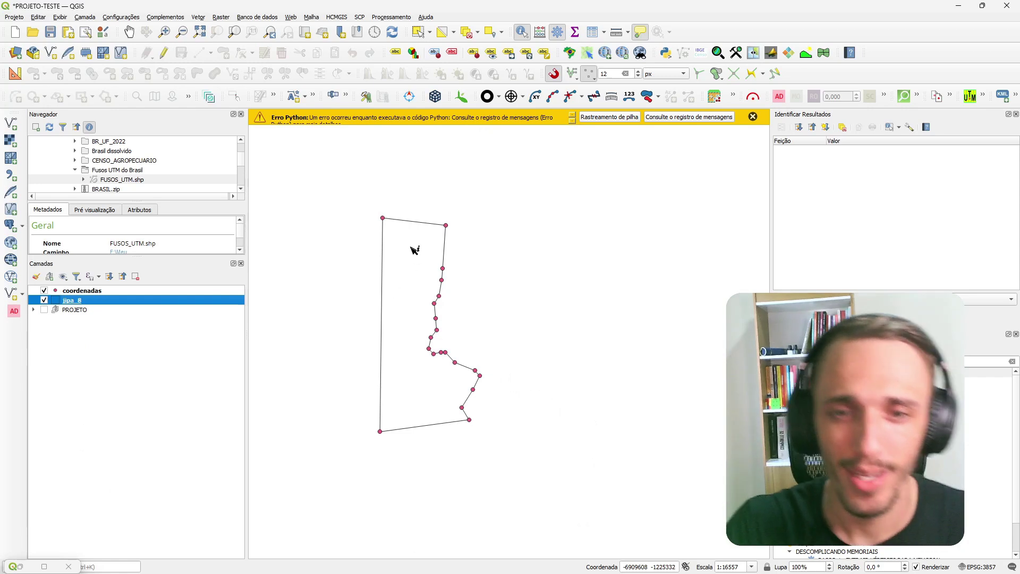
scroll(401, 226, up, 1)
scroll(402, 228, down, 1)
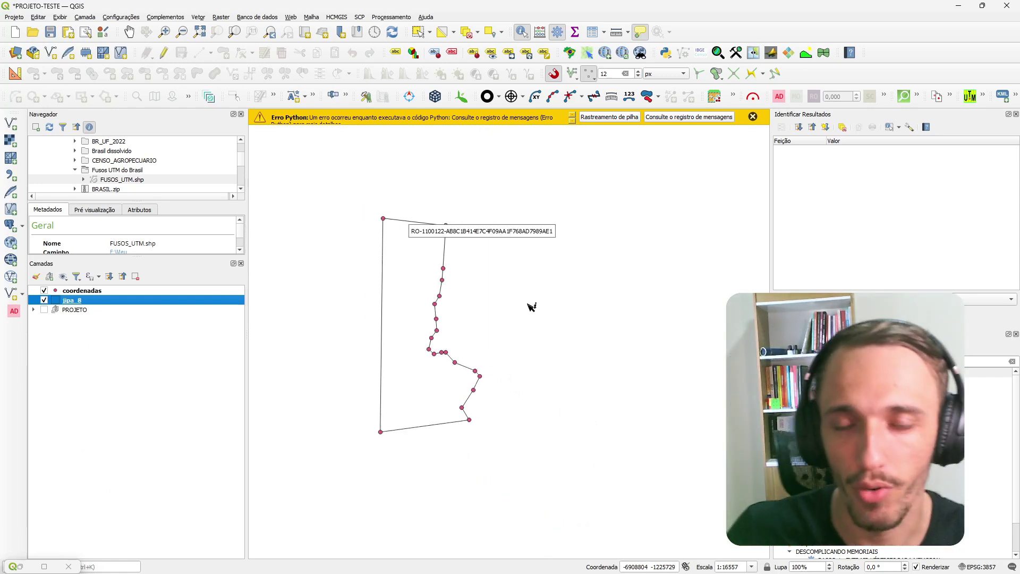
Examine the coordenadas layer's attribute table and its source properties
click(139, 291)
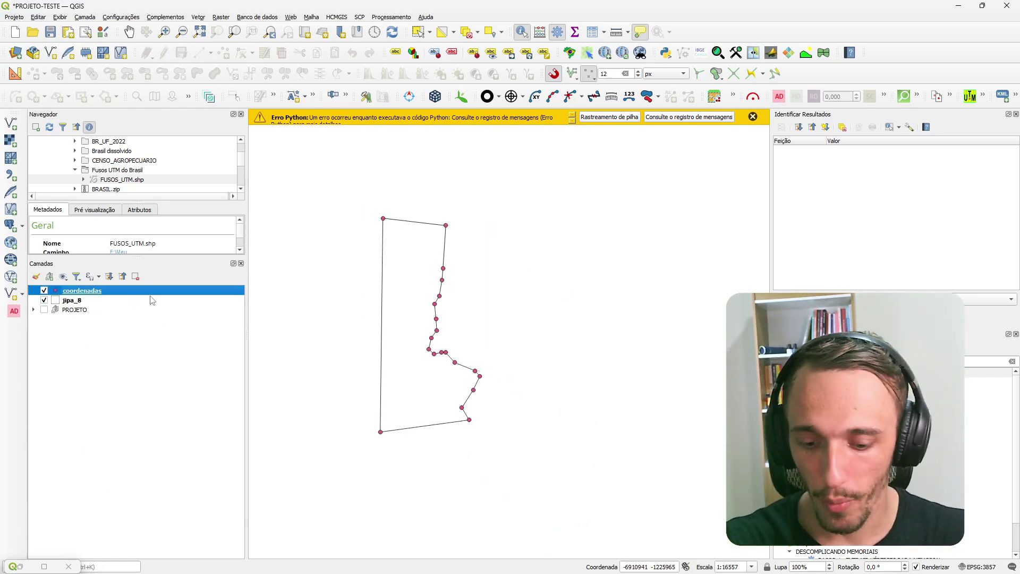
key(F6)
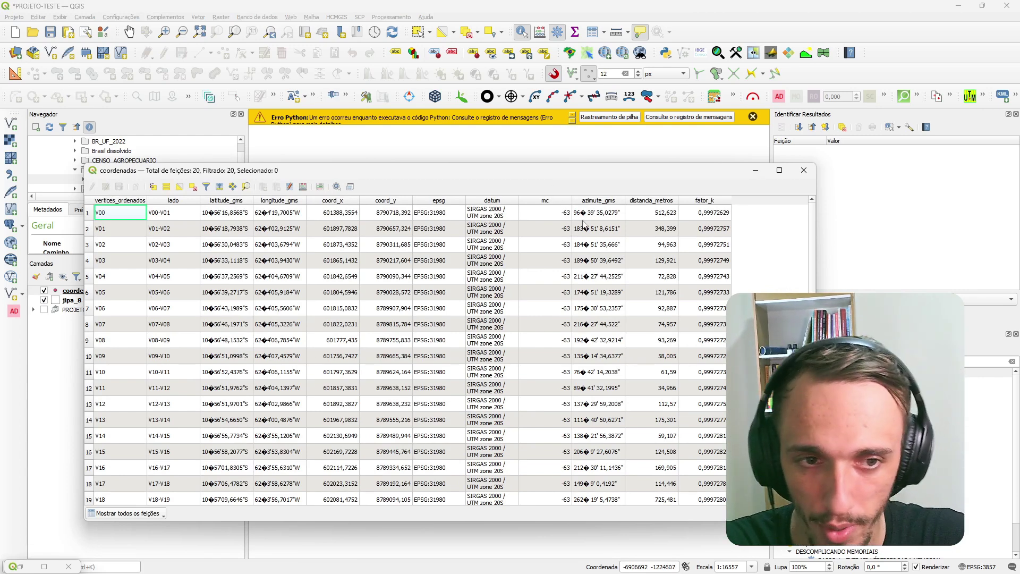
click(804, 170)
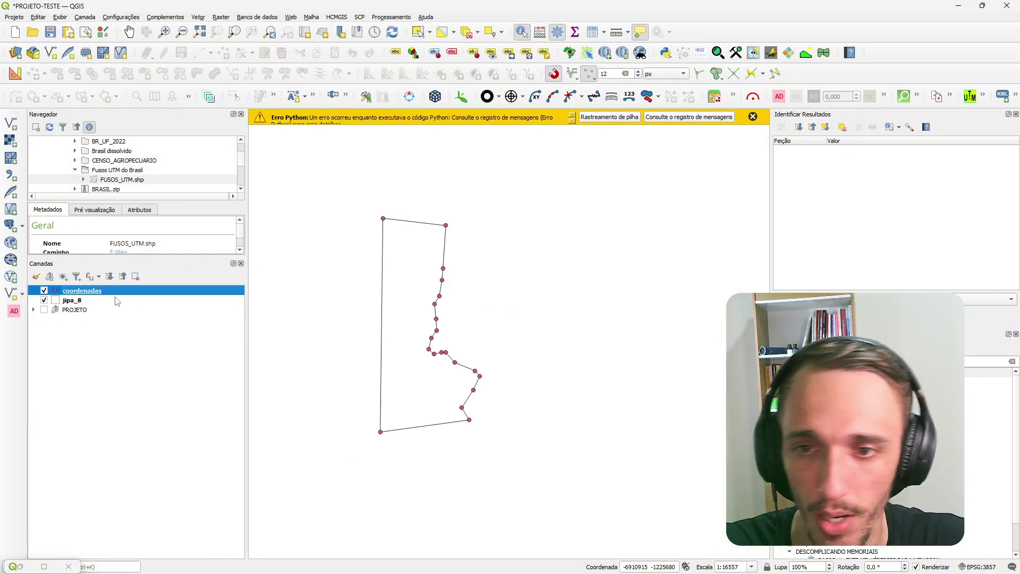
double_click(119, 294)
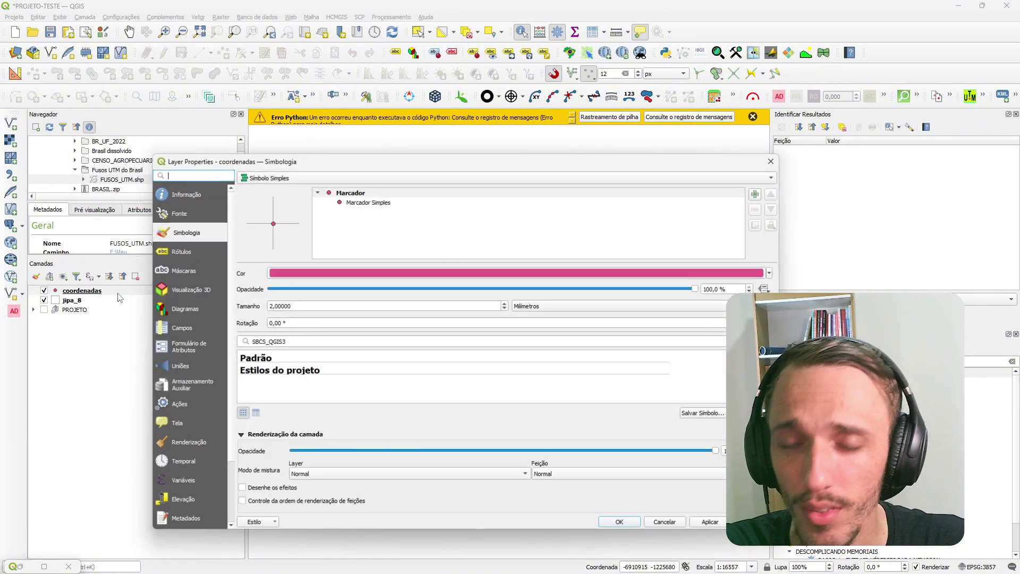
click(178, 215)
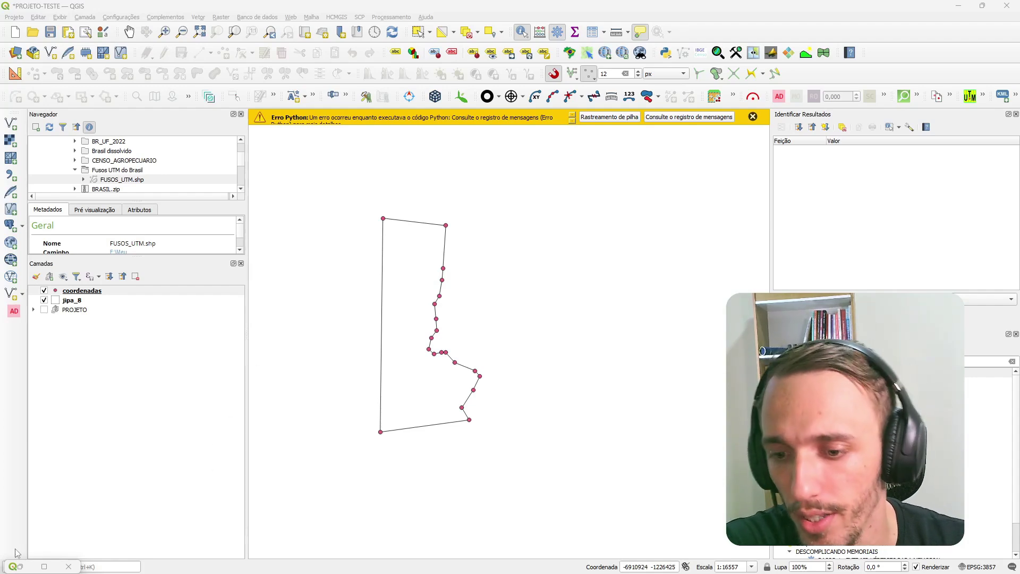
Load coordenadas.csv as a new delimited text source with degrees/minutes/seconds coordinates enabled and EPSG:4674 - SIRGAS 2000 as its geometry CRS
key(ctrl+shift+t)
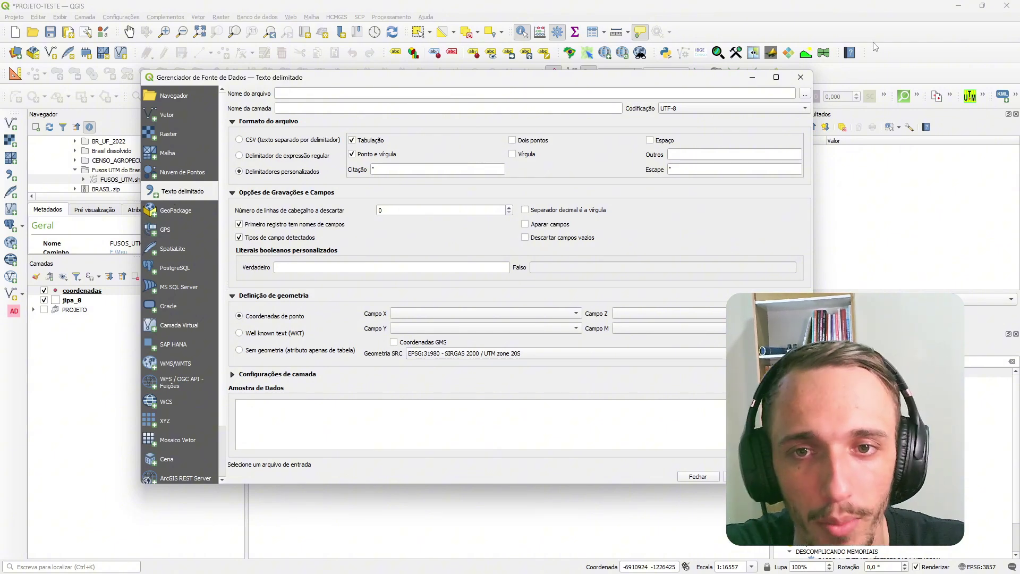
click(805, 94)
double_click(257, 186)
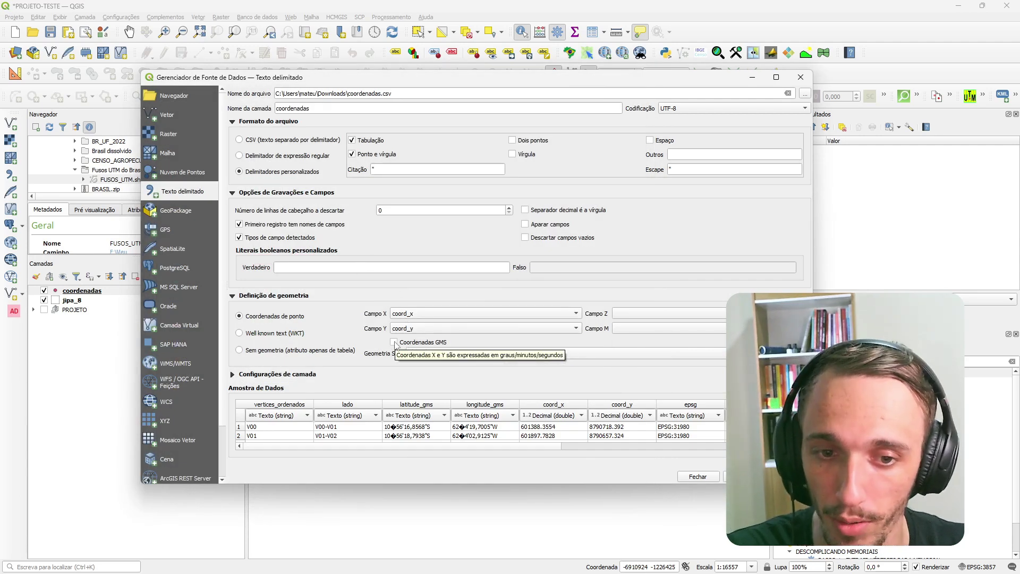
click(394, 342)
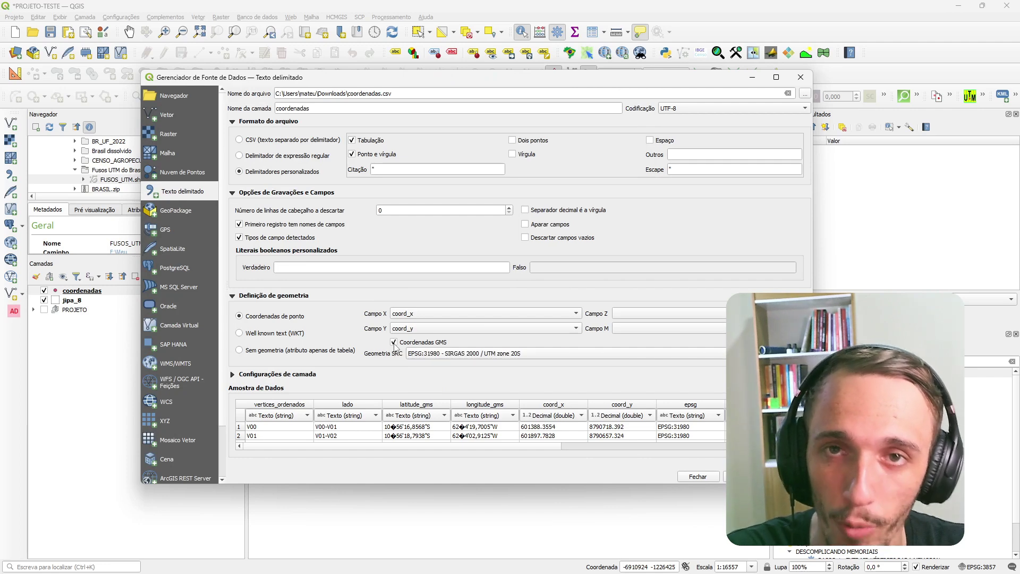
click(506, 355)
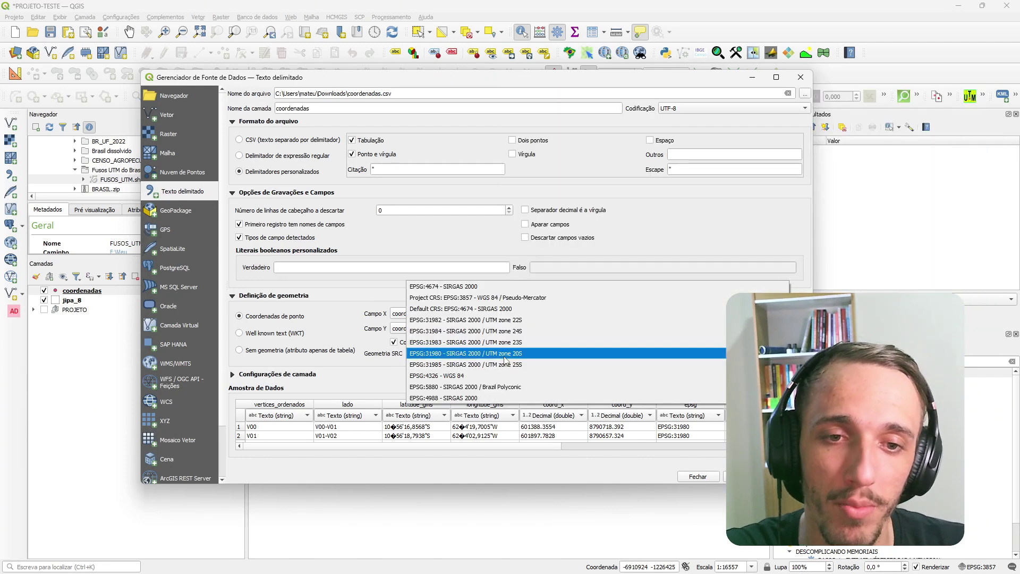
click(472, 291)
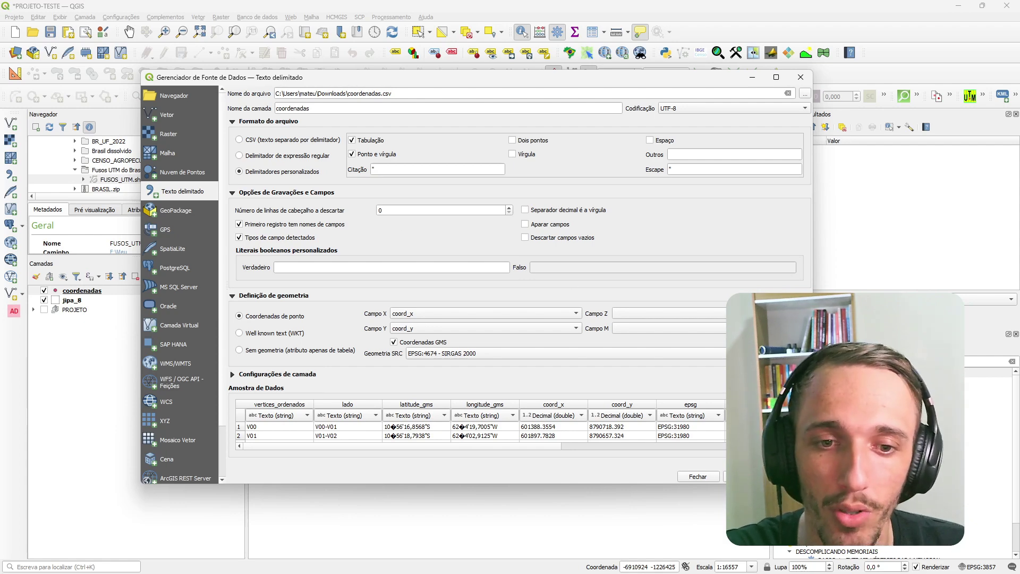
Assign longitude_gms as the X field and latitude_gms as the Y field, add the point layer and close the data source manager
click(431, 317)
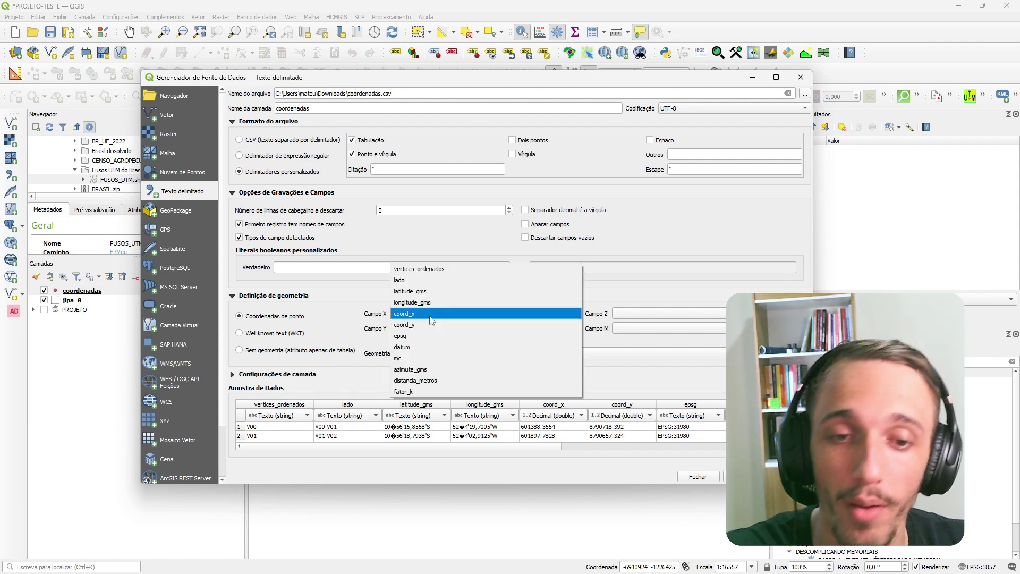
click(430, 302)
click(425, 330)
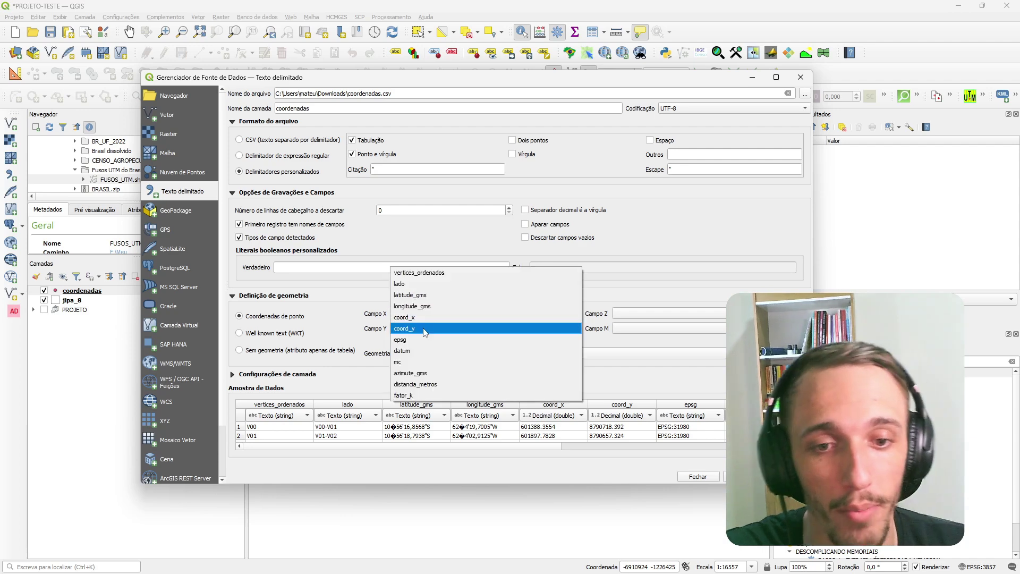
click(434, 302)
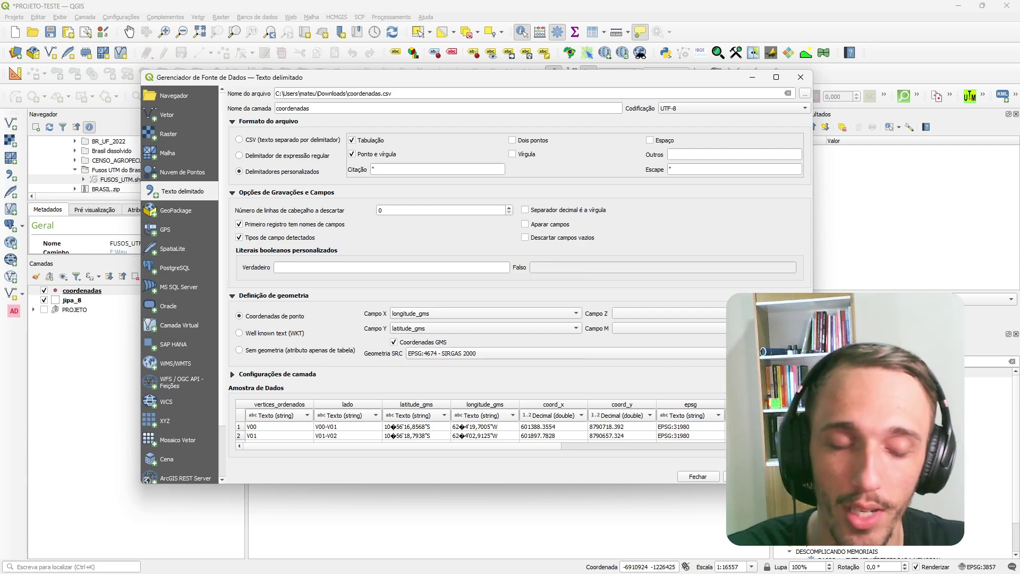
click(745, 477)
drag(450, 85, 549, 100)
click(849, 96)
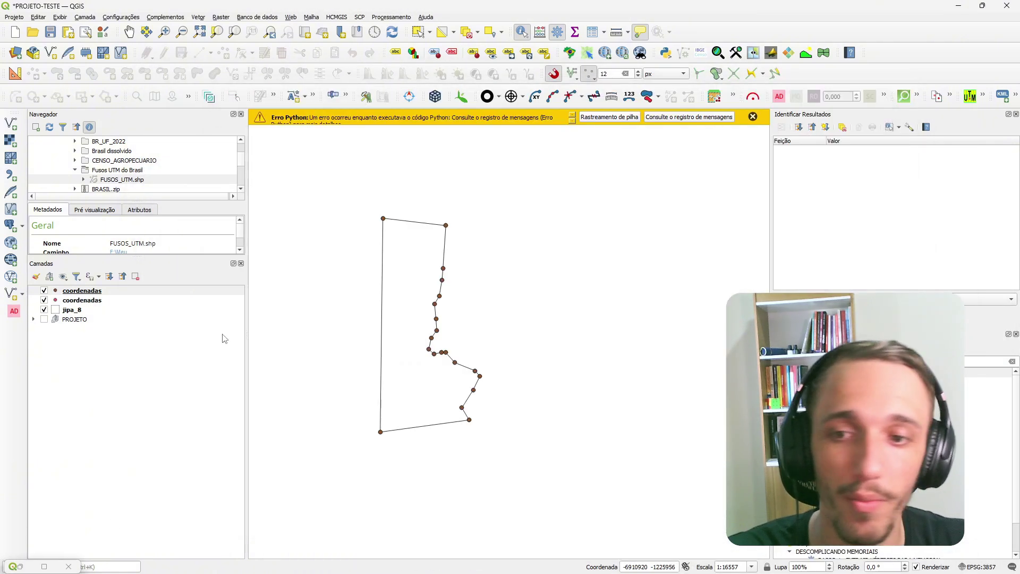
Hide the UTM-based coordenadas layer and toggle the new coordenadas layer off and on to compare its points with the jipa_8 vertices
click(44, 300)
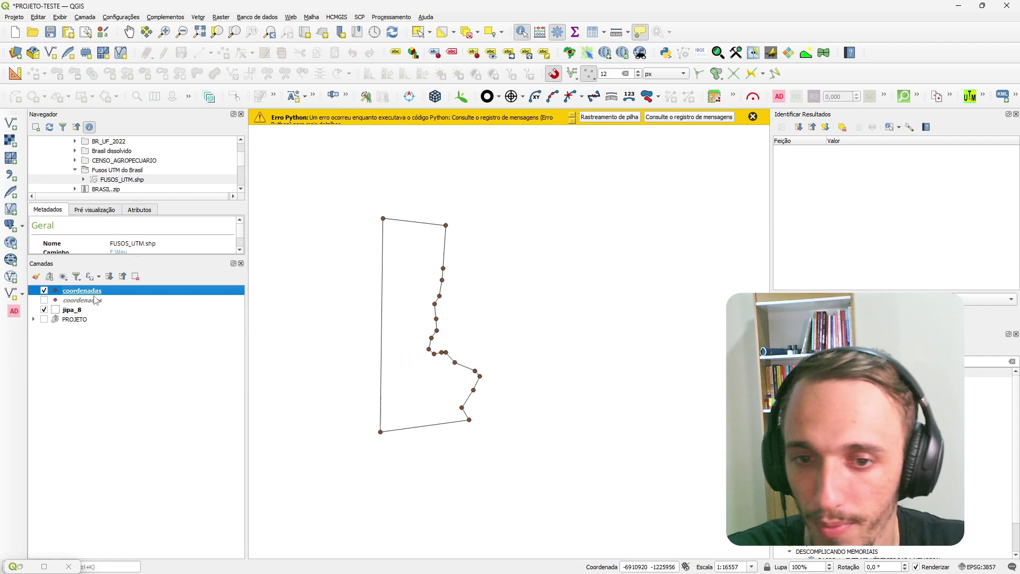
click(45, 292)
click(44, 291)
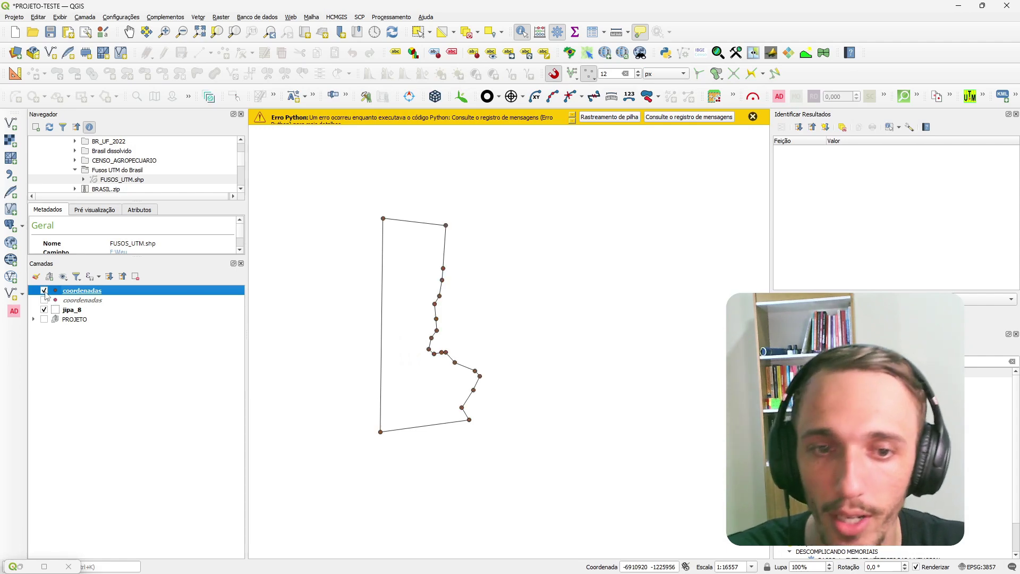
click(45, 291)
click(45, 292)
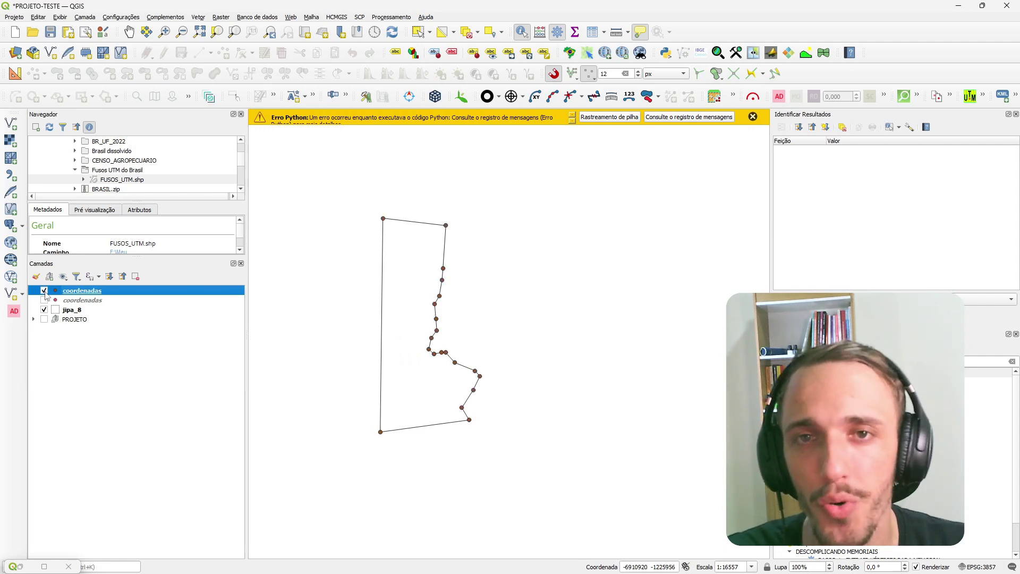
click(44, 291)
click(45, 291)
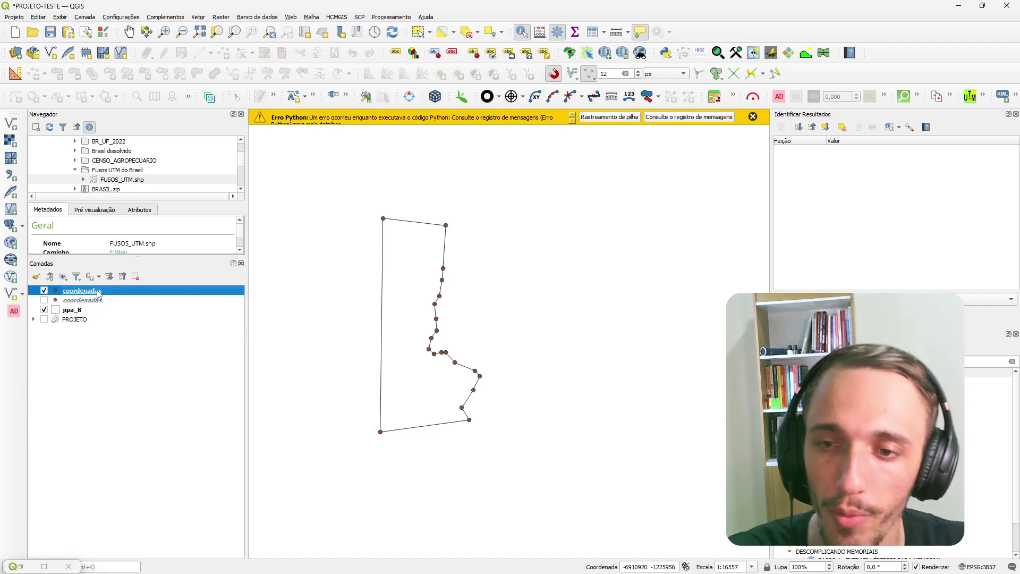
Examine the latitude and longitude columns in the new coordenadas layer's attribute table
key(F6)
scroll(276, 307, down, 2)
scroll(276, 307, up, 1)
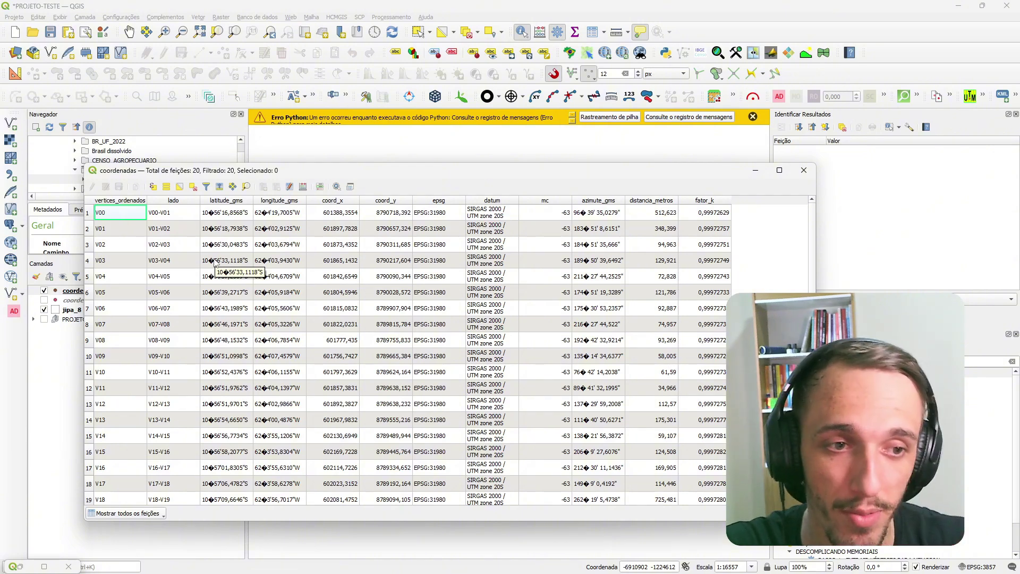
click(804, 170)
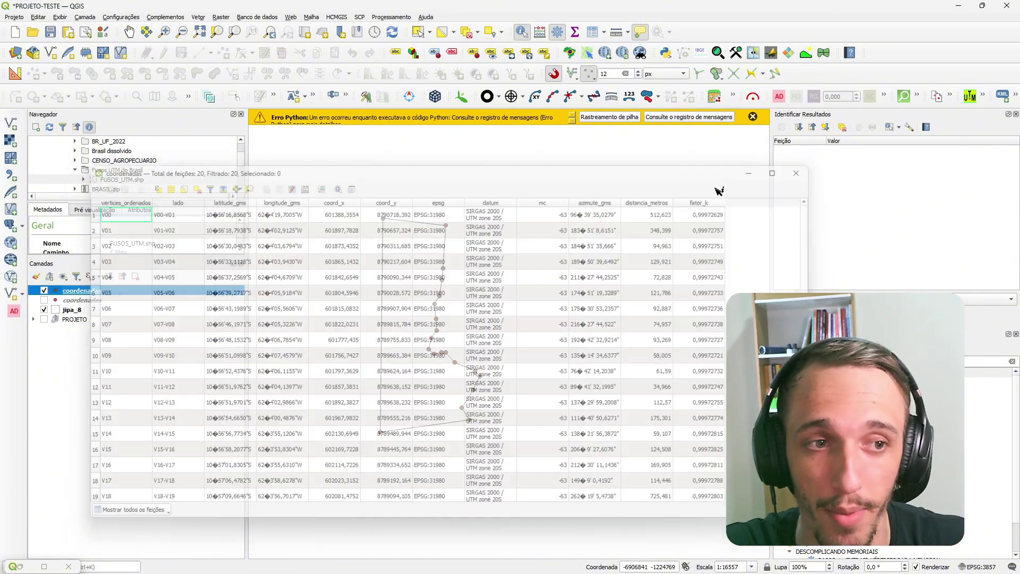
right_click(159, 290)
mouse_move(239, 489)
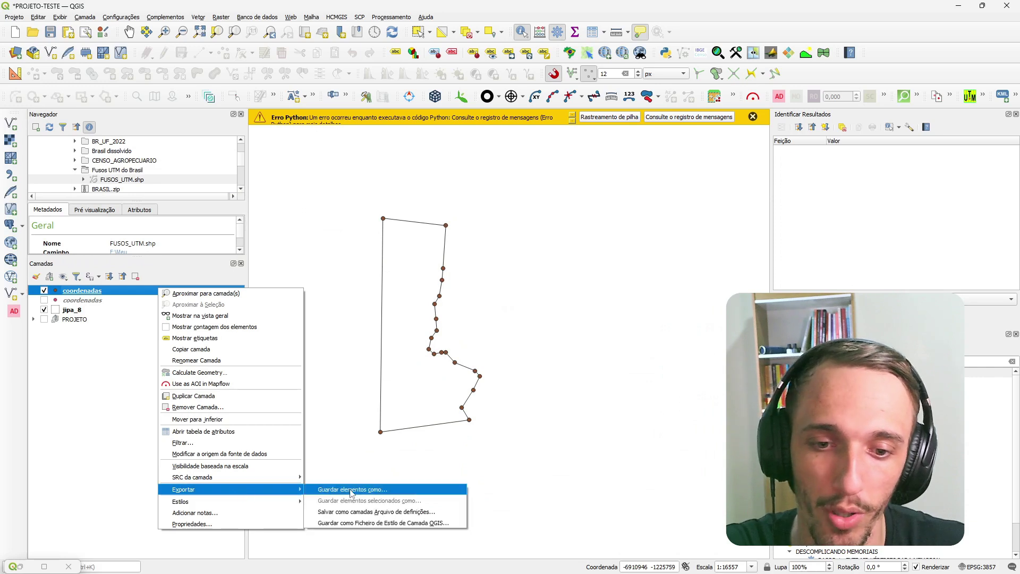
click(137, 343)
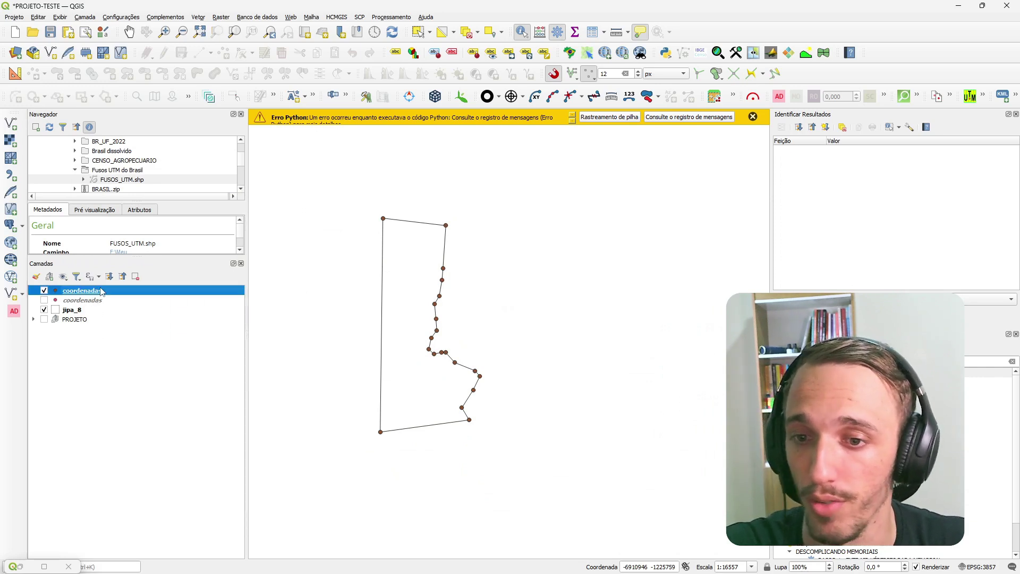